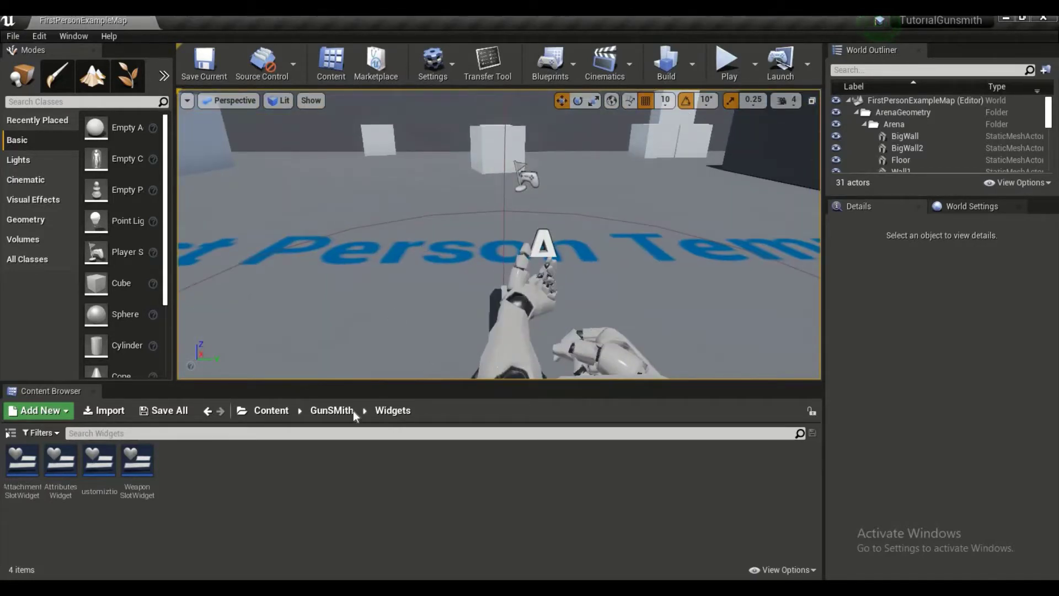
Step: Create a new Actor-based Blueprint class named WeaponScene in GunSMith/Widgets and open it
{"action": "right_click", "coordinate": [188, 483]}
{"action": "mouse_move", "coordinate": [202, 474]}
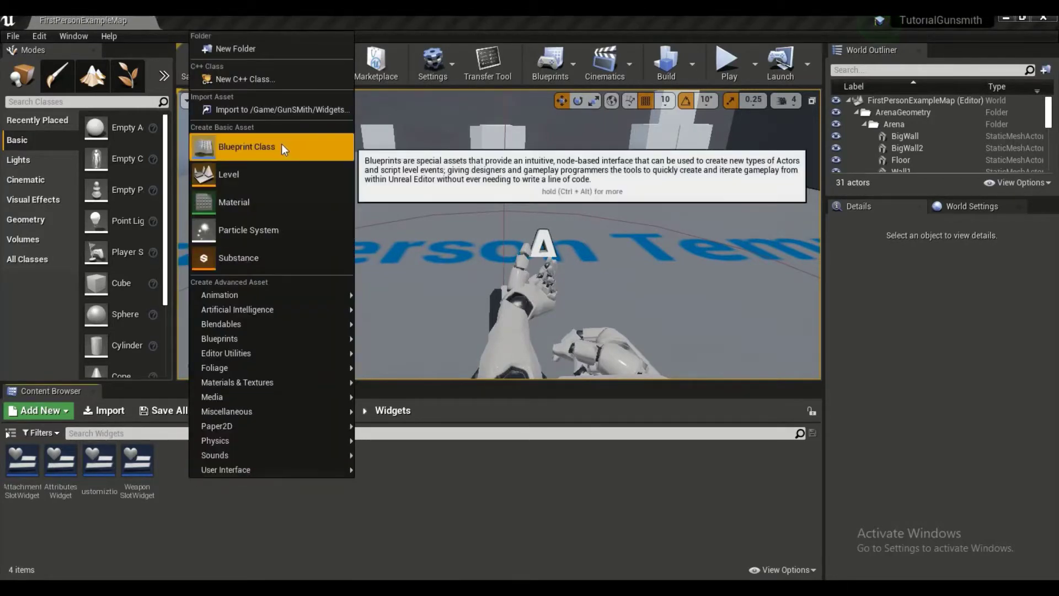
{"action": "left_click", "coordinate": [267, 147]}
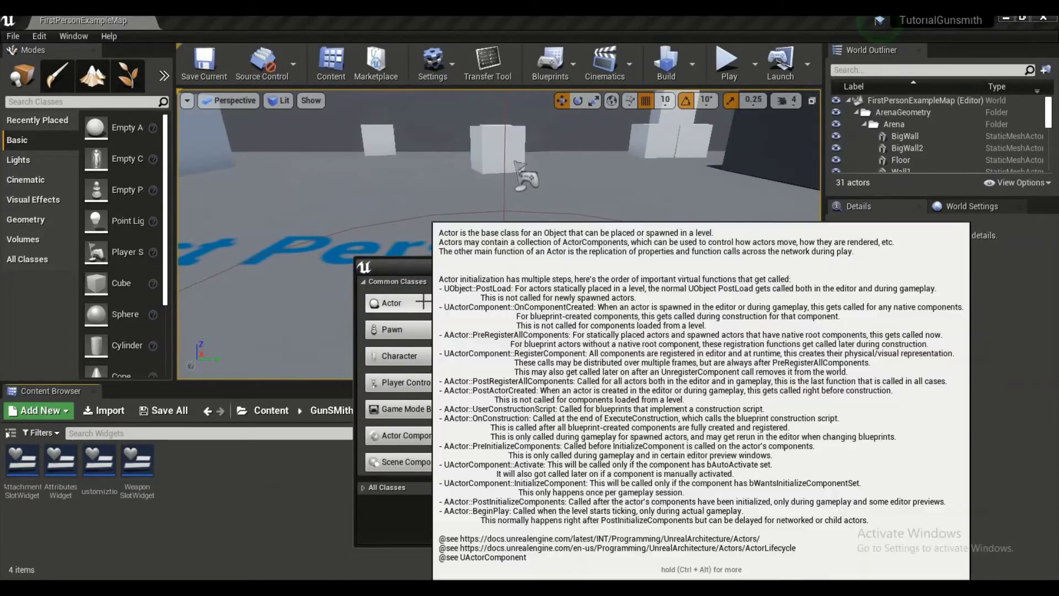
{"action": "left_click", "coordinate": [424, 304]}
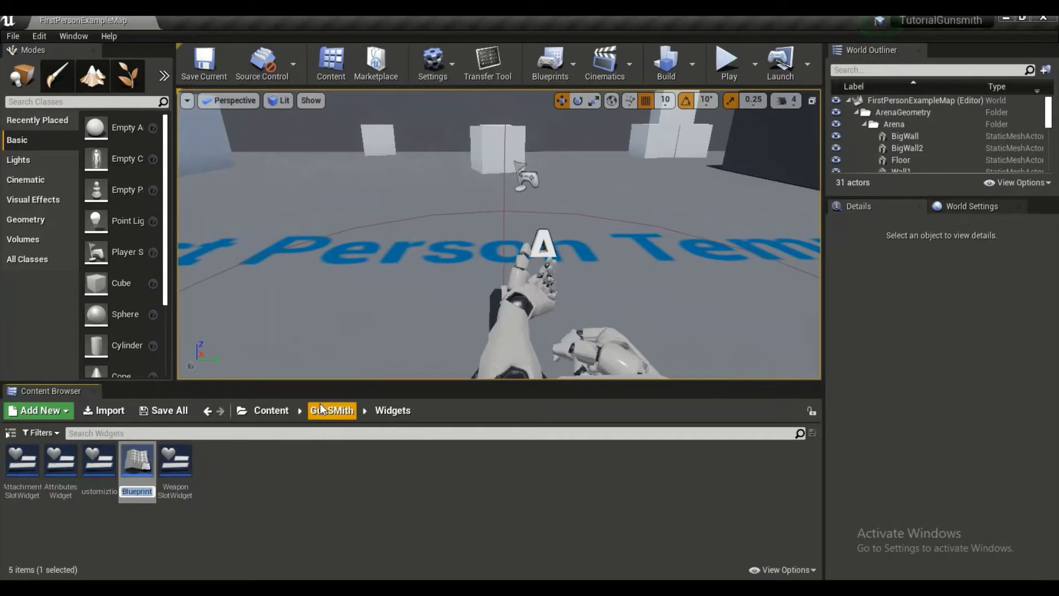
{"action": "type", "text": "We"}
{"action": "type", "text": "aponScen"}
{"action": "type", "text": "ene"}
{"action": "key", "text": "Return"}
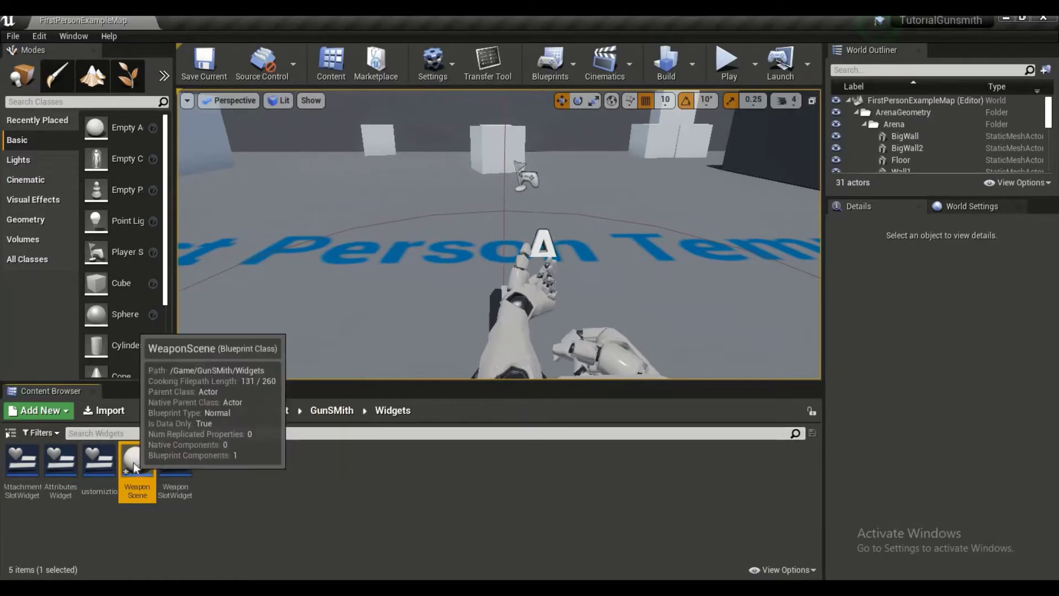
{"action": "double_click", "coordinate": [132, 462]}
Step: Add a Scene component and make it the new root, replacing DefaultSceneRoot
{"action": "left_click", "coordinate": [75, 105]}
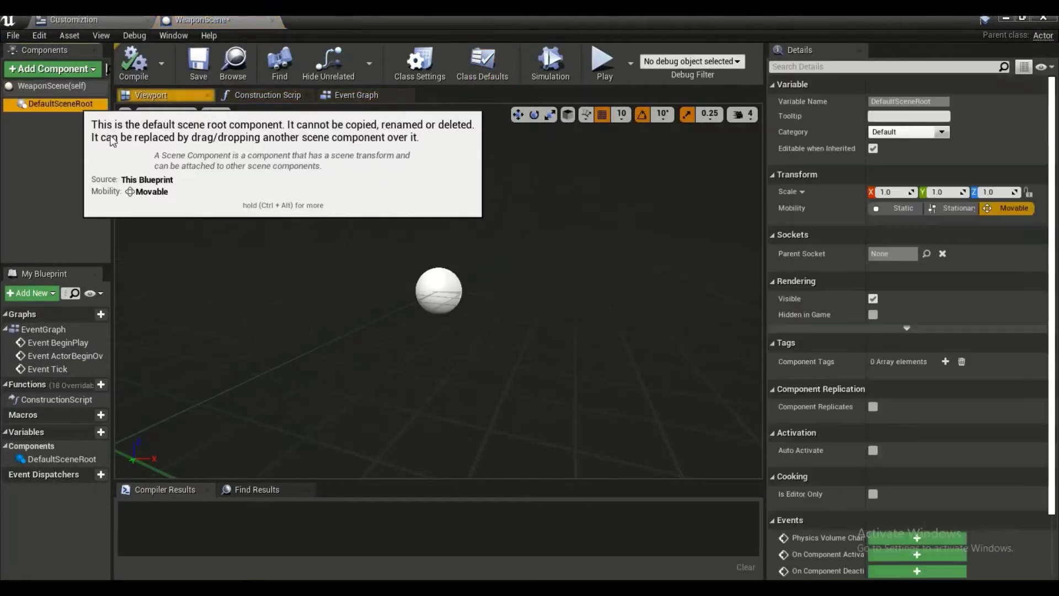
{"action": "left_click", "coordinate": [75, 68]}
{"action": "type", "text": "s"}
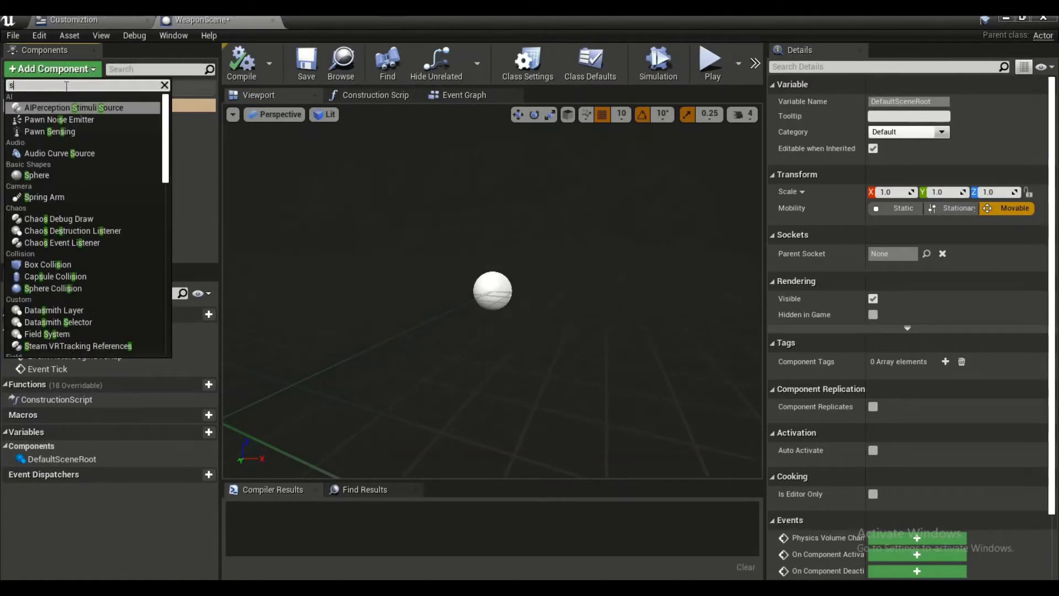
{"action": "type", "text": "cene"}
{"action": "left_click", "coordinate": [51, 134]}
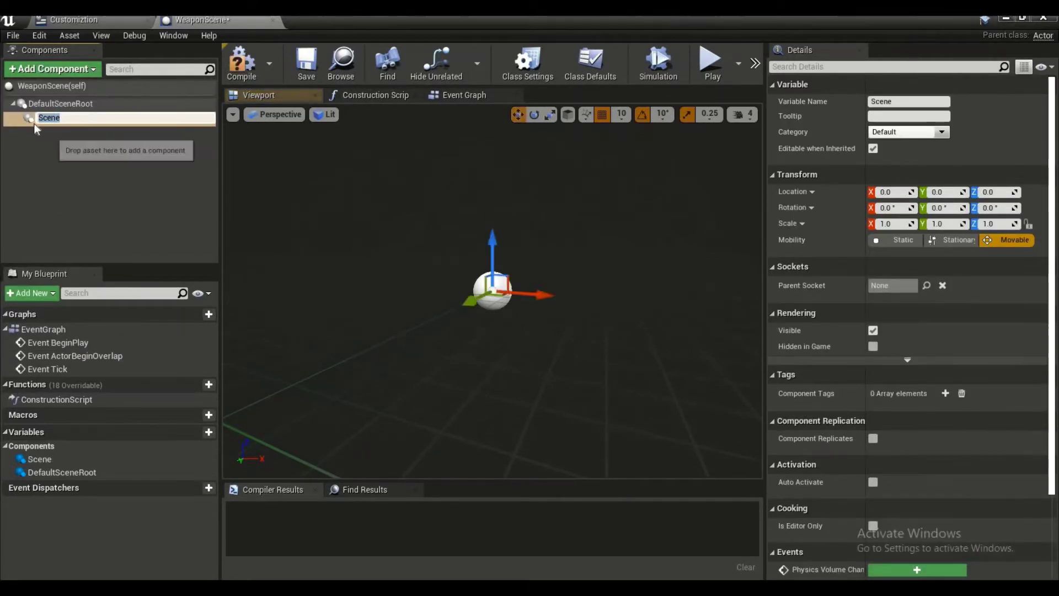
{"action": "mouse_move", "coordinate": [29, 120]}
{"action": "left_mouse_down"}
{"action": "mouse_move", "coordinate": [85, 103]}
{"action": "mouse_move", "coordinate": [65, 108]}
{"action": "left_mouse_up"}
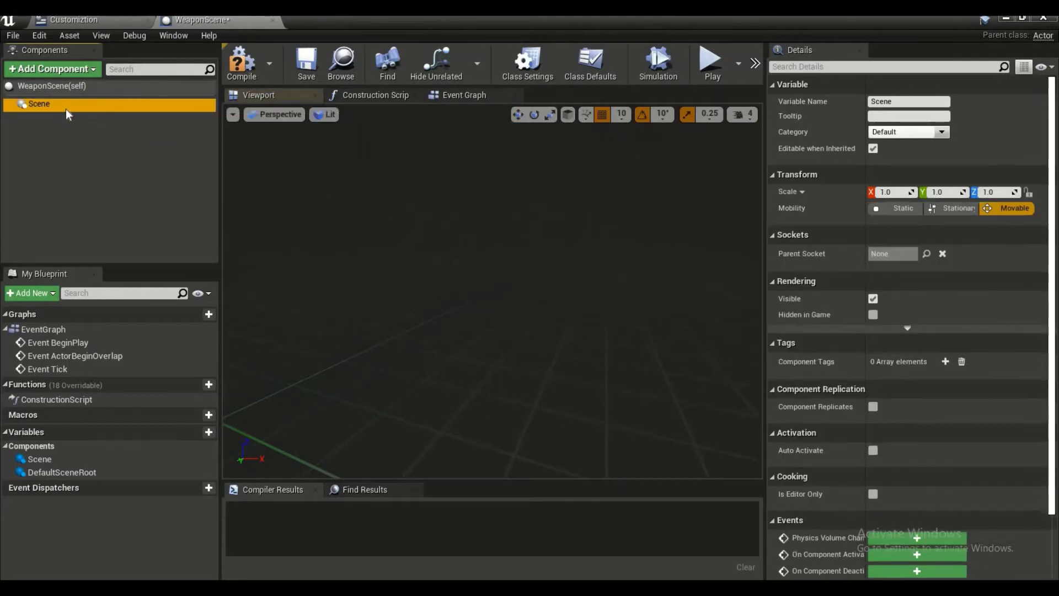
Step: Add a Camera under Scene at Location X -10, then compile and save
{"action": "left_click", "coordinate": [72, 71]}
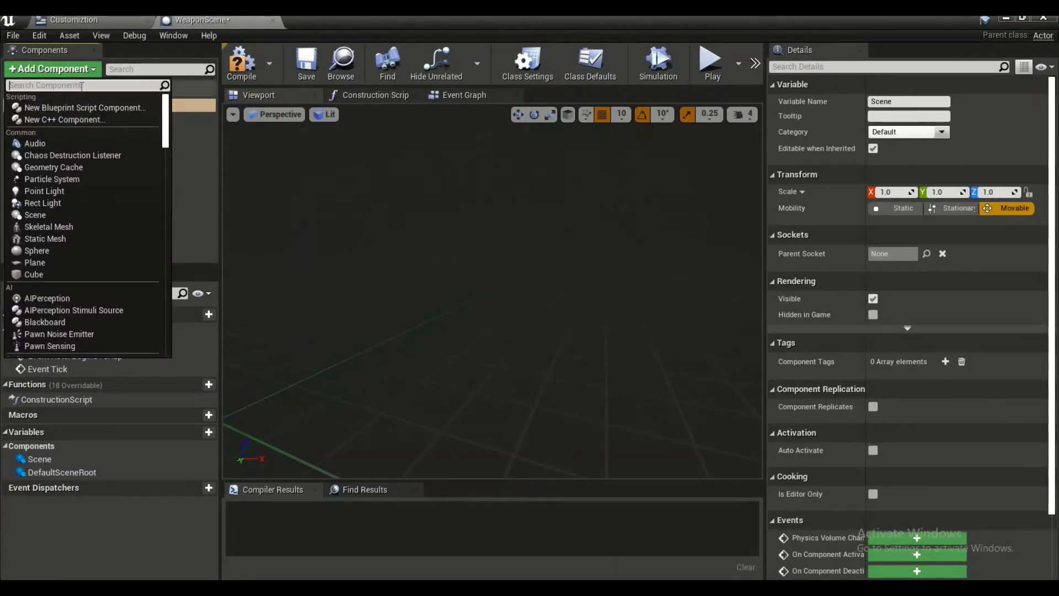
{"action": "type", "text": "cam"}
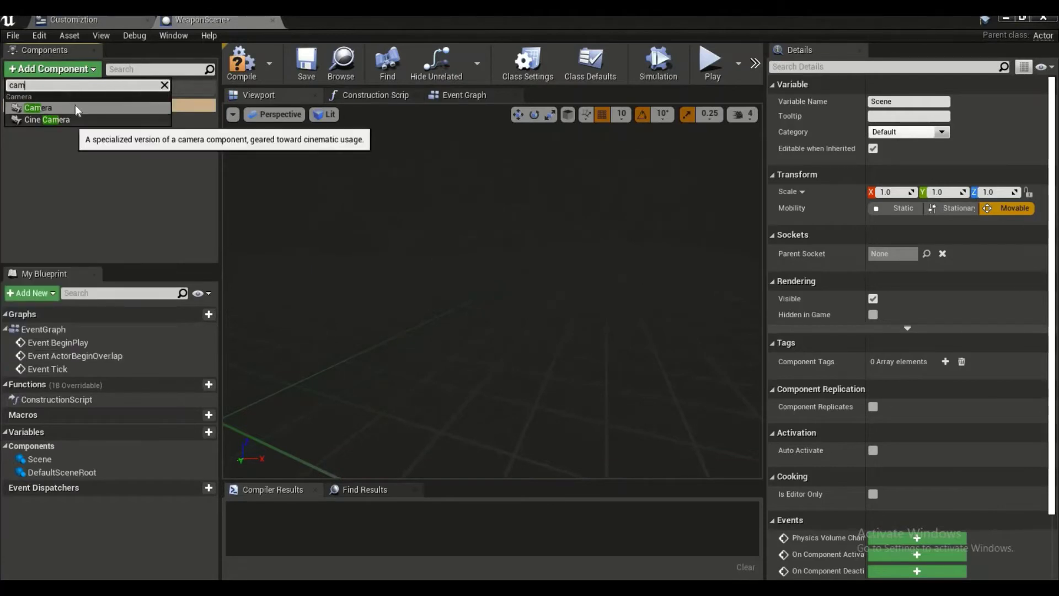
{"action": "left_click", "coordinate": [75, 106]}
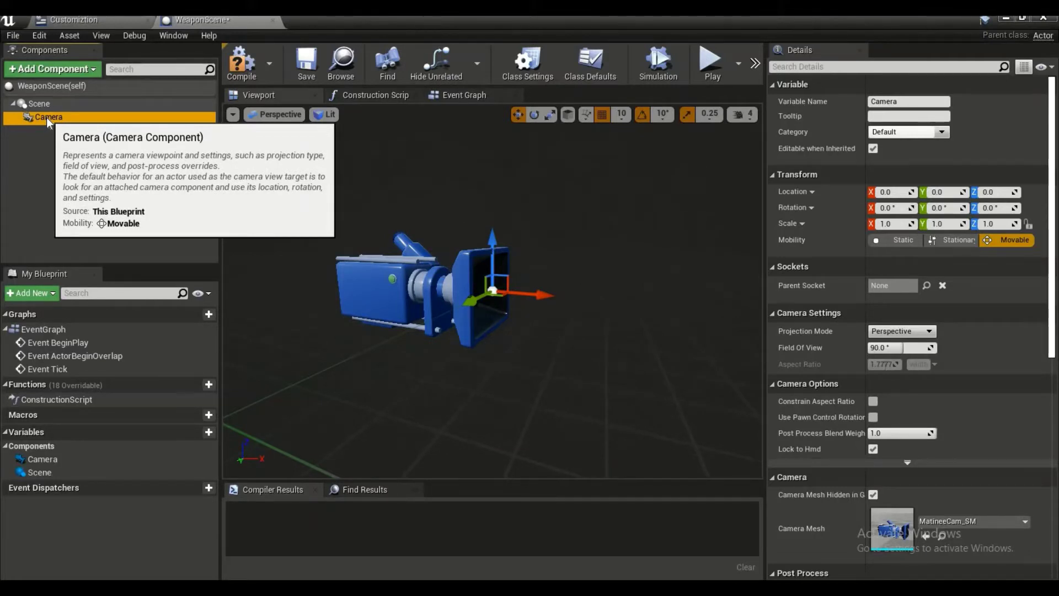
{"action": "left_click", "coordinate": [885, 192]}
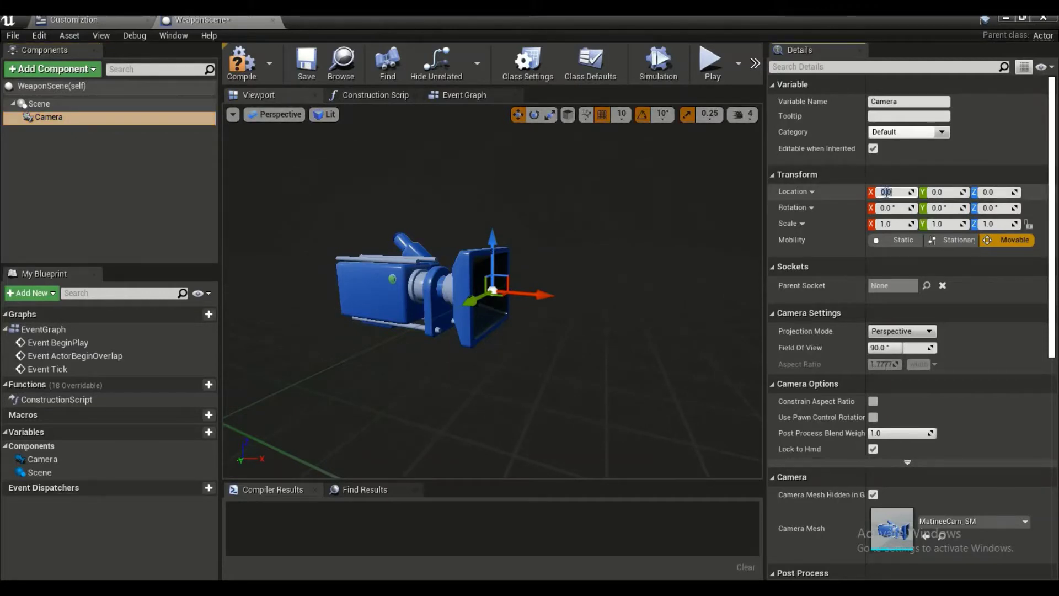
{"action": "type", "text": "-10"}
{"action": "key", "text": "Return"}
{"action": "left_click", "coordinate": [956, 193]}
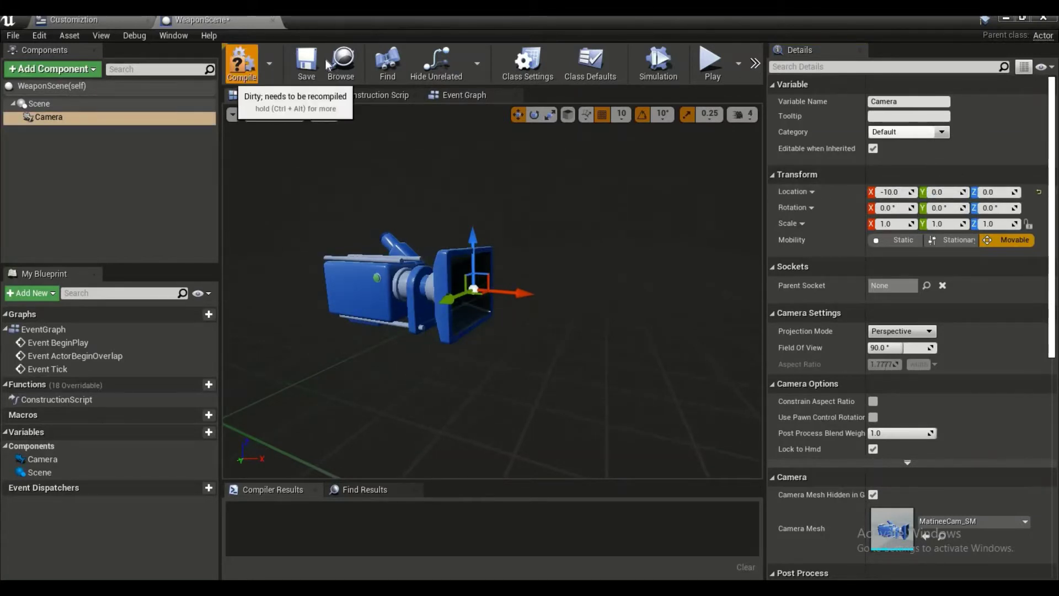
{"action": "left_click", "coordinate": [235, 65]}
{"action": "left_click", "coordinate": [307, 61]}
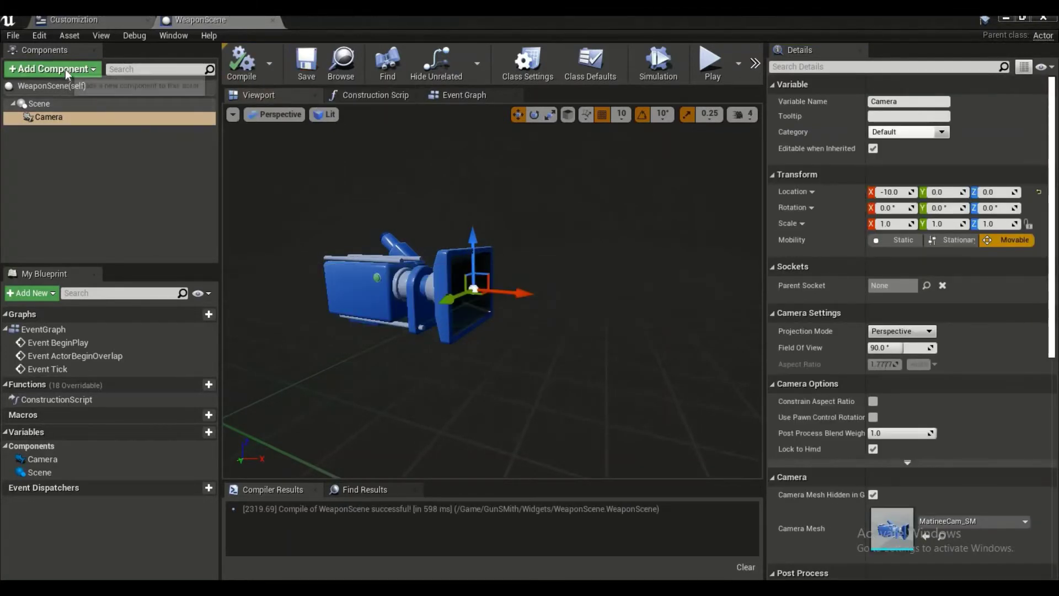
Step: Add a SkeletalMesh component under the Scene root, keeping its default name
{"action": "left_click", "coordinate": [66, 70]}
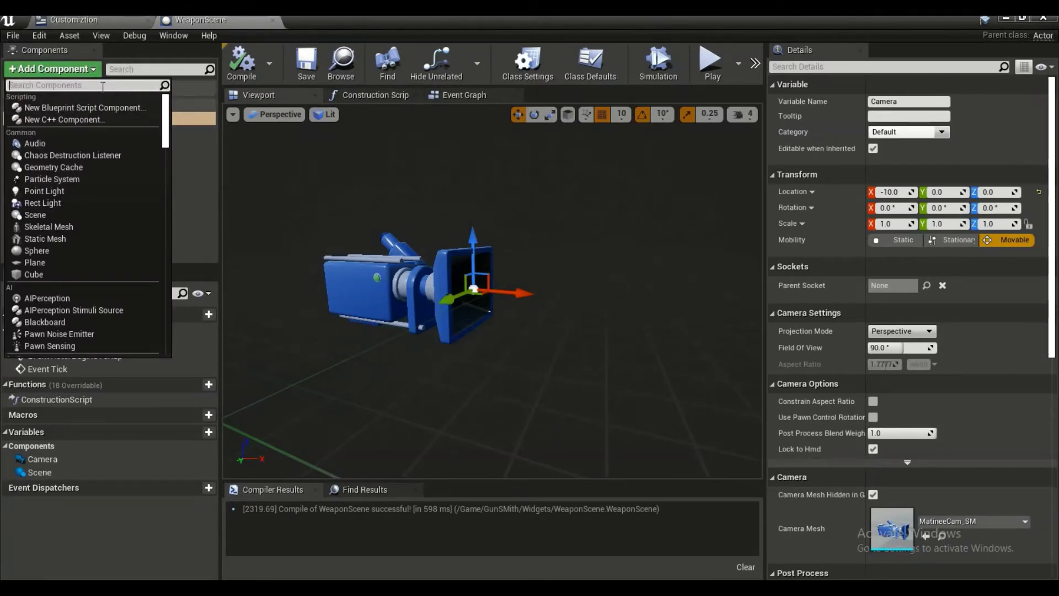
{"action": "left_click", "coordinate": [64, 104]}
{"action": "left_click", "coordinate": [74, 70]}
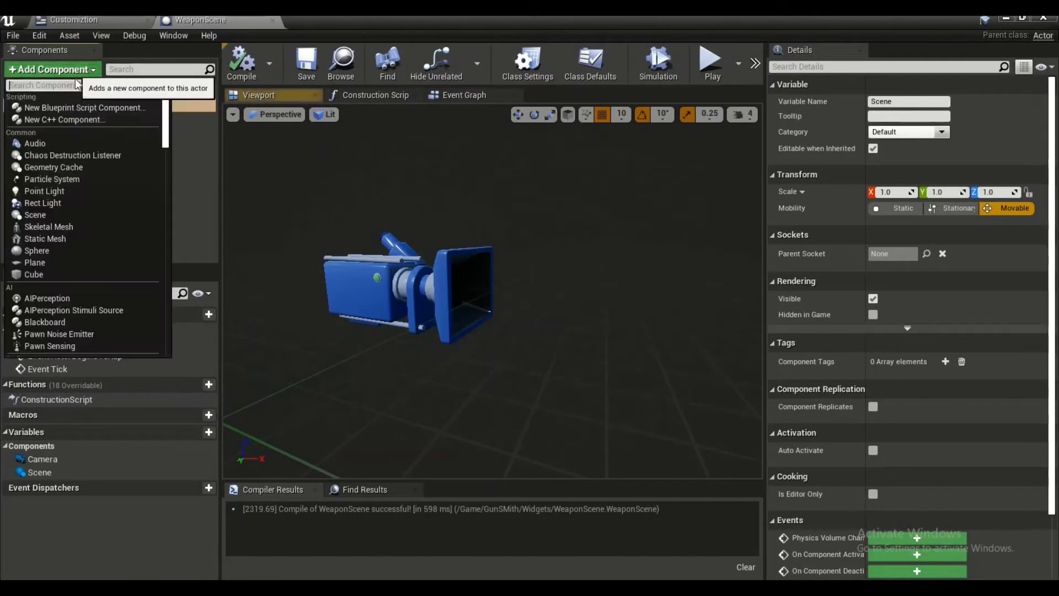
{"action": "type", "text": "sk"}
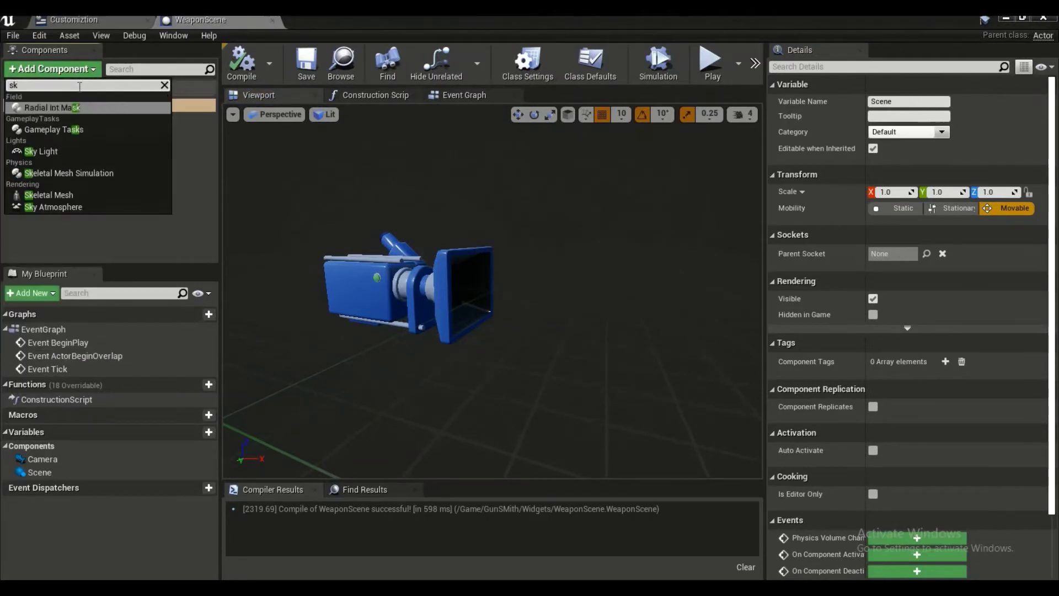
{"action": "type", "text": "el"}
{"action": "left_click", "coordinate": [78, 128]}
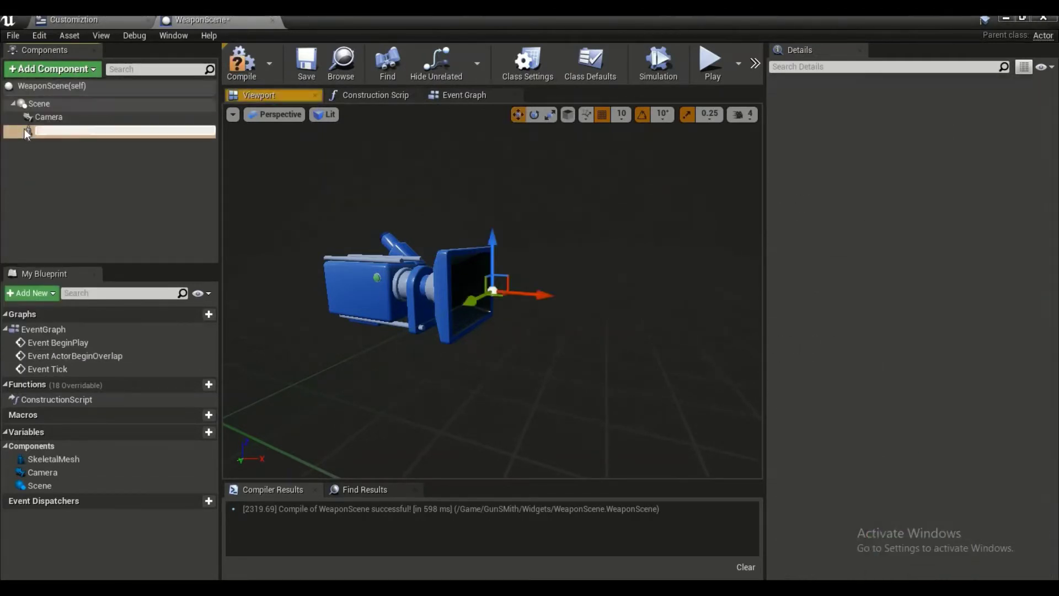
{"action": "key", "text": "Return"}
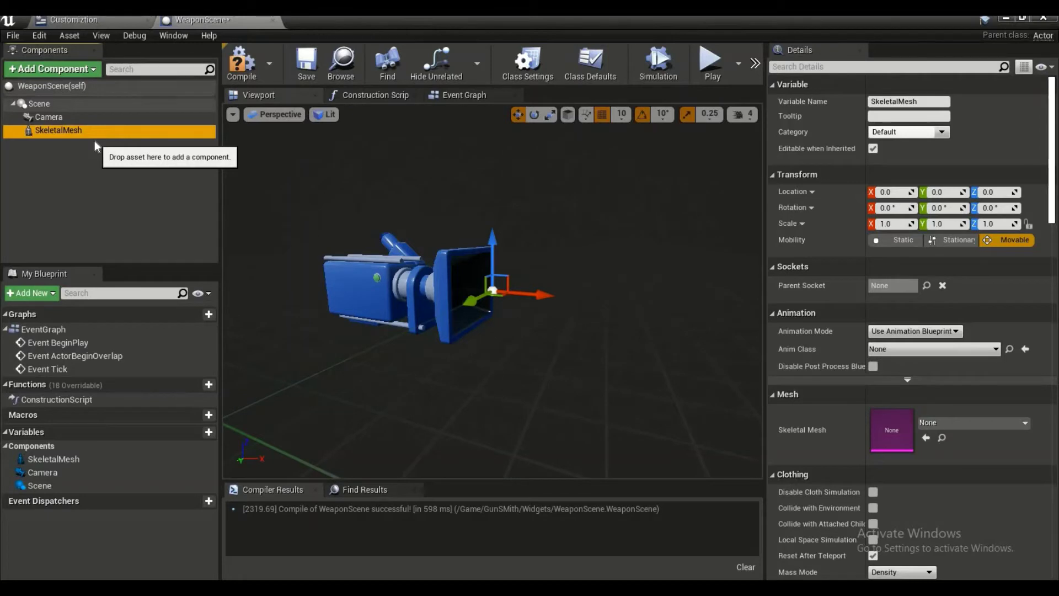
Step: Place the SkeletalMesh at location 42, 34, 3, then compile and save
{"action": "left_click", "coordinate": [885, 192]}
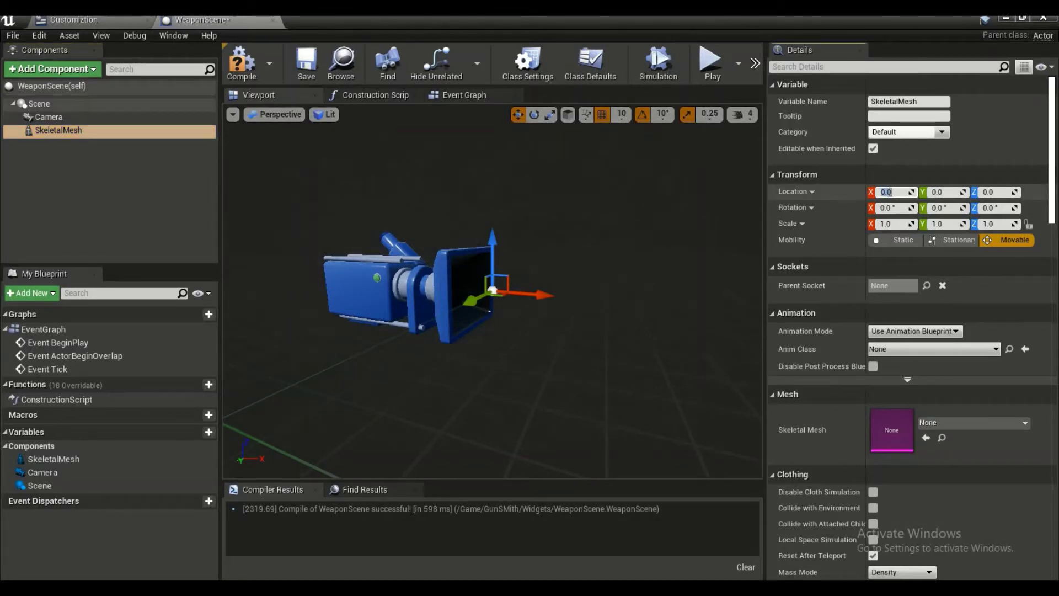
{"action": "type", "text": "42"}
{"action": "key", "text": "Return"}
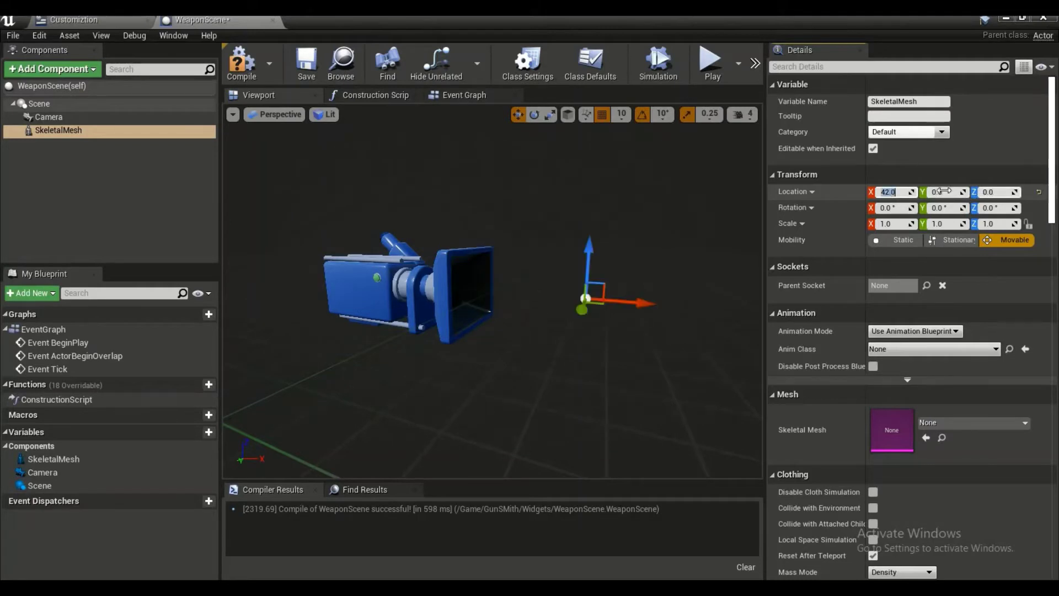
{"action": "left_click", "coordinate": [947, 192]}
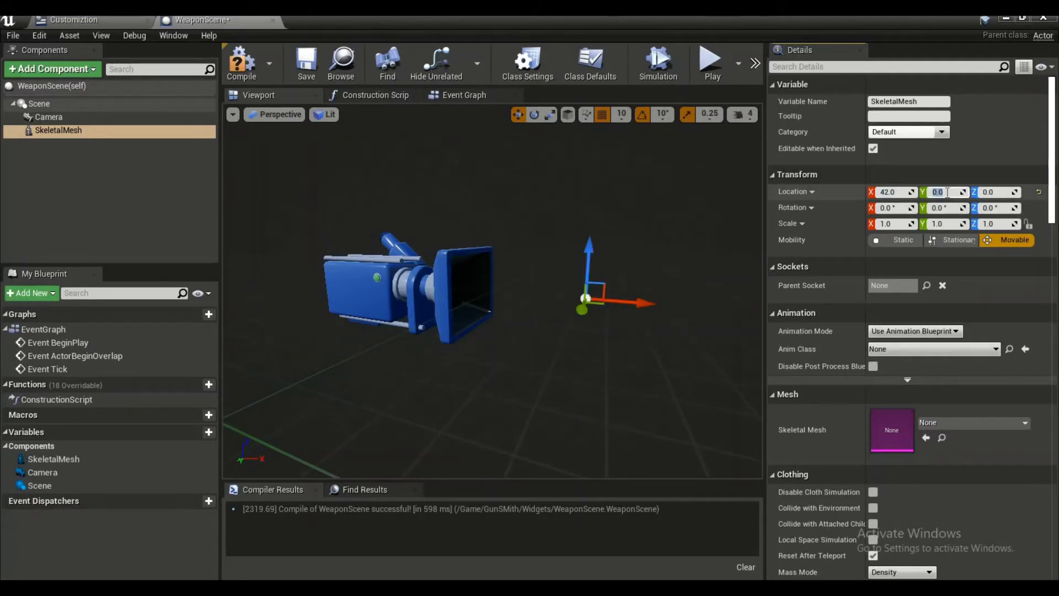
{"action": "type", "text": "34"}
{"action": "left_click", "coordinate": [996, 192]}
{"action": "type", "text": "3"}
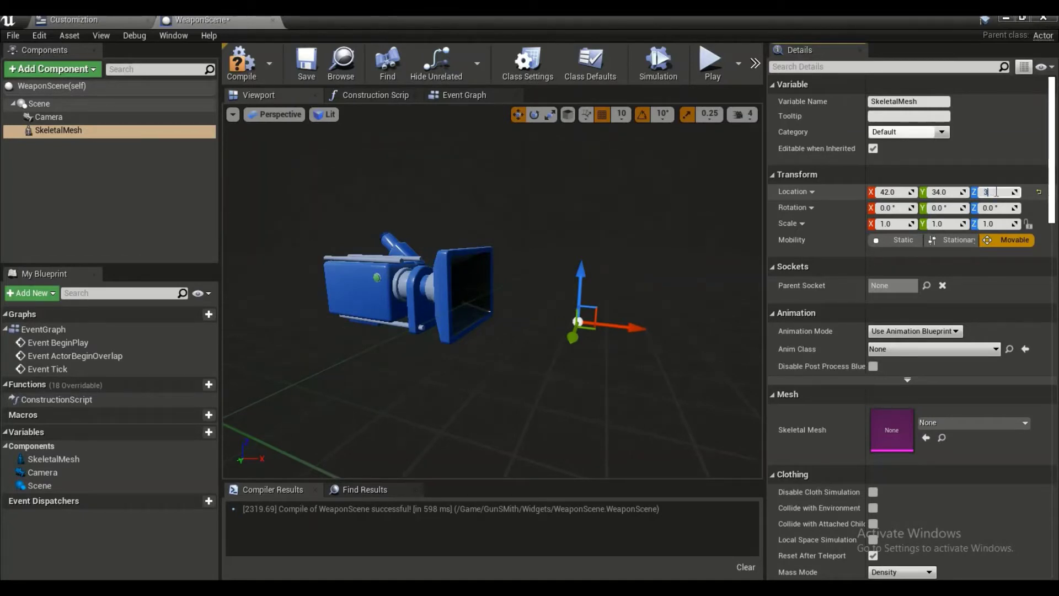
{"action": "key", "text": "Return"}
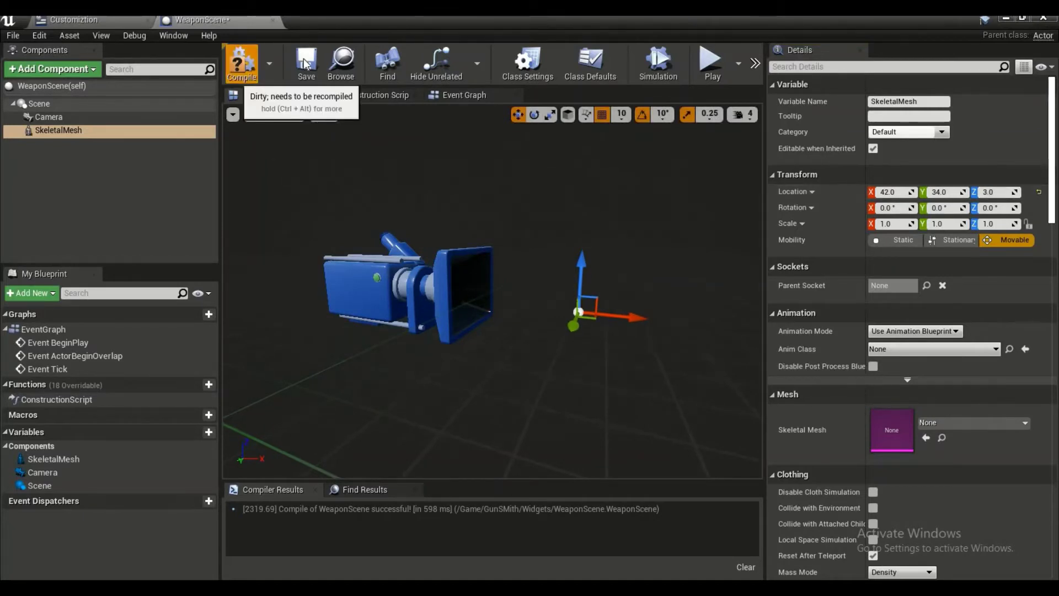
{"action": "left_click", "coordinate": [305, 65]}
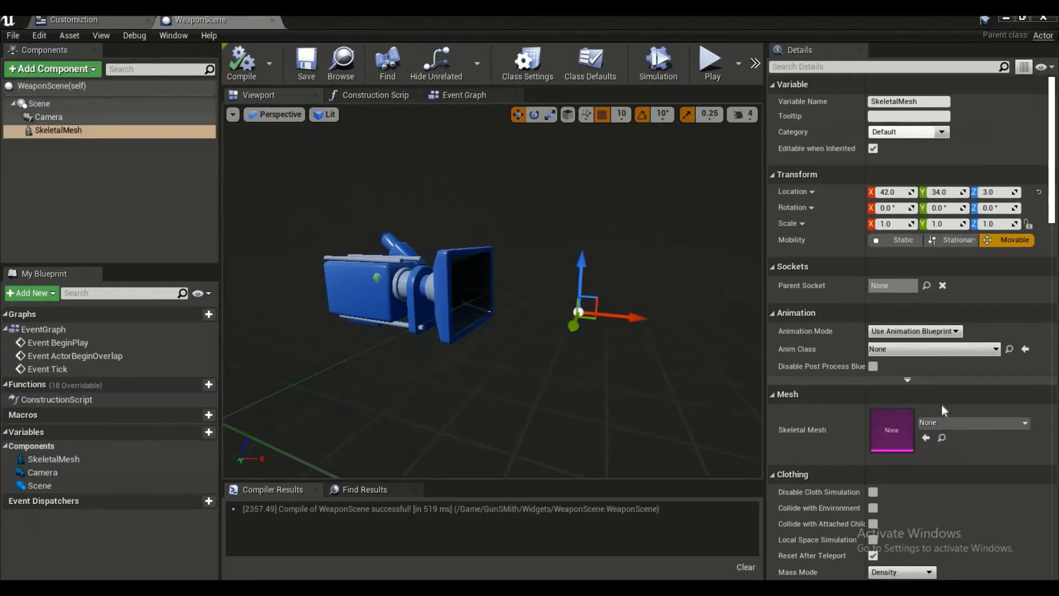
Step: Assign SK_Rifle_Kraken as the SkeletalMesh's mesh
{"action": "left_click", "coordinate": [968, 421]}
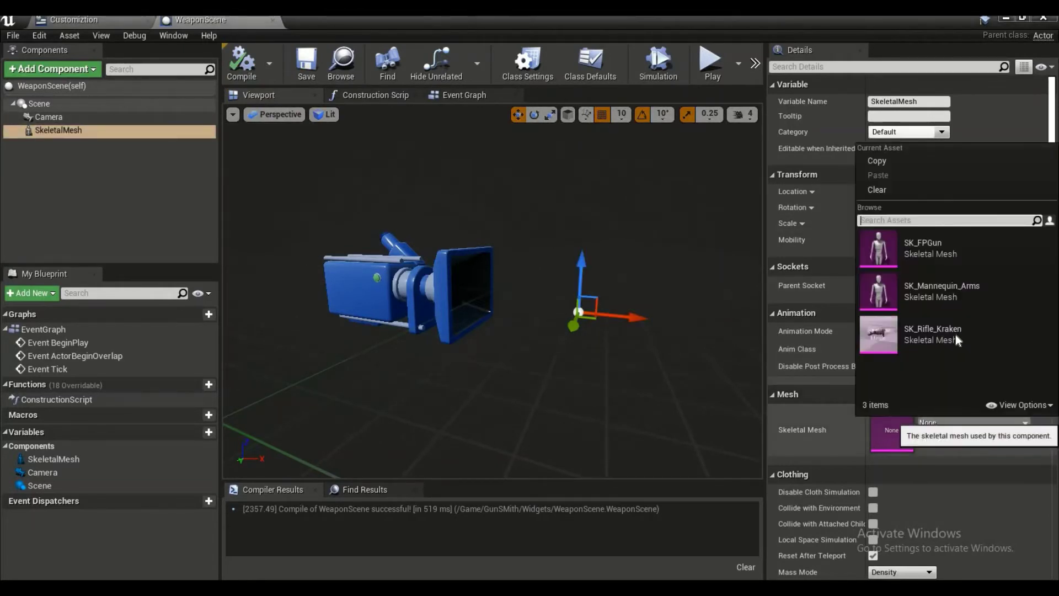
{"action": "left_click", "coordinate": [881, 333]}
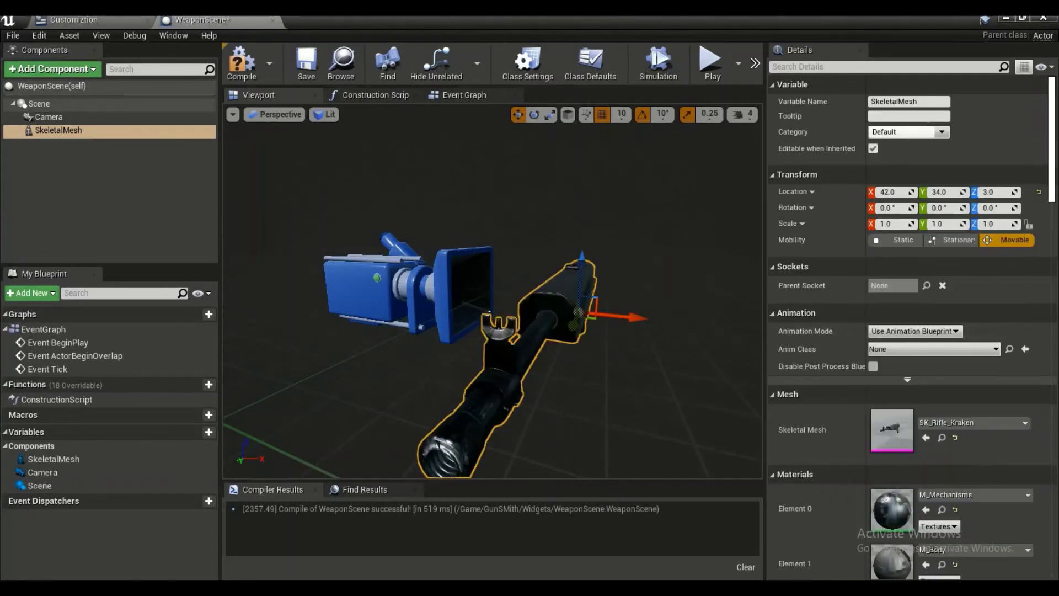
{"action": "right_click_drag", "start_coordinate": [689, 290], "coordinate": [560, 270]}
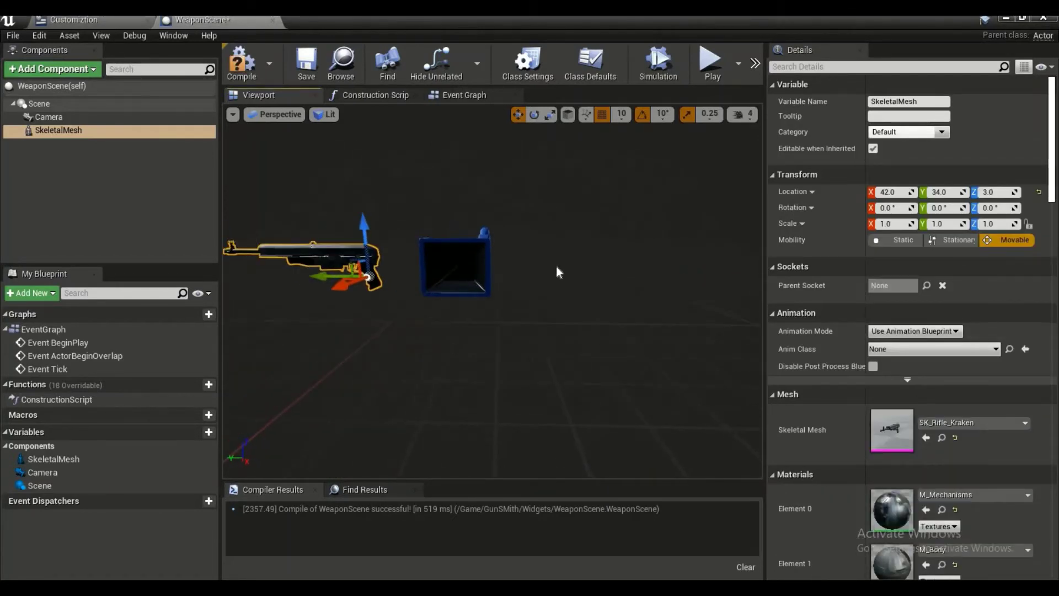
{"action": "middle_click_drag", "start_coordinate": [560, 270], "coordinate": [638, 256]}
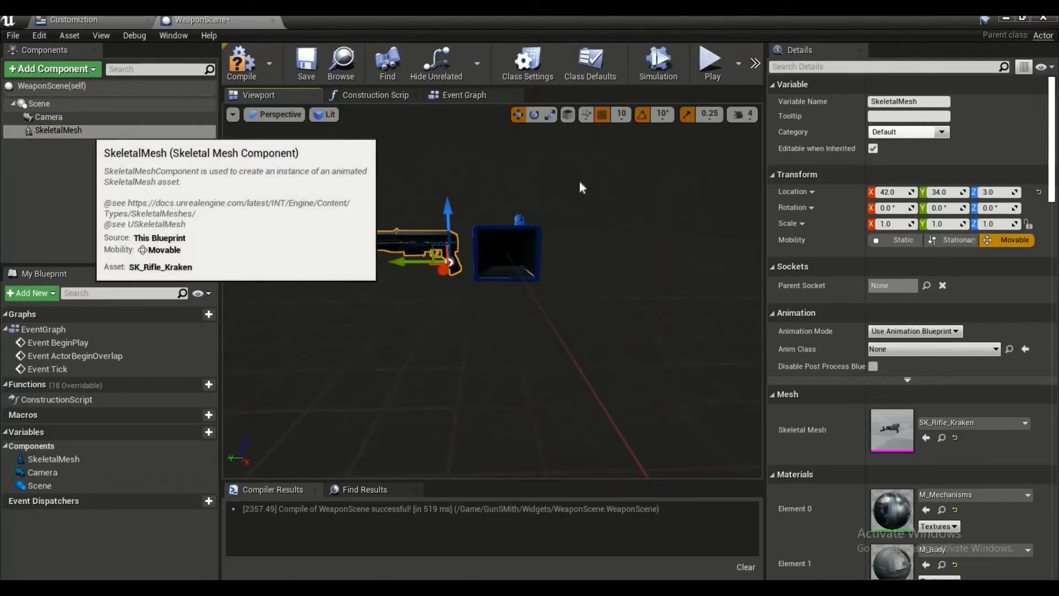
Step: Rotate the rifle to -180° yaw, then compile and save the Blueprint
{"action": "left_click", "coordinate": [991, 209]}
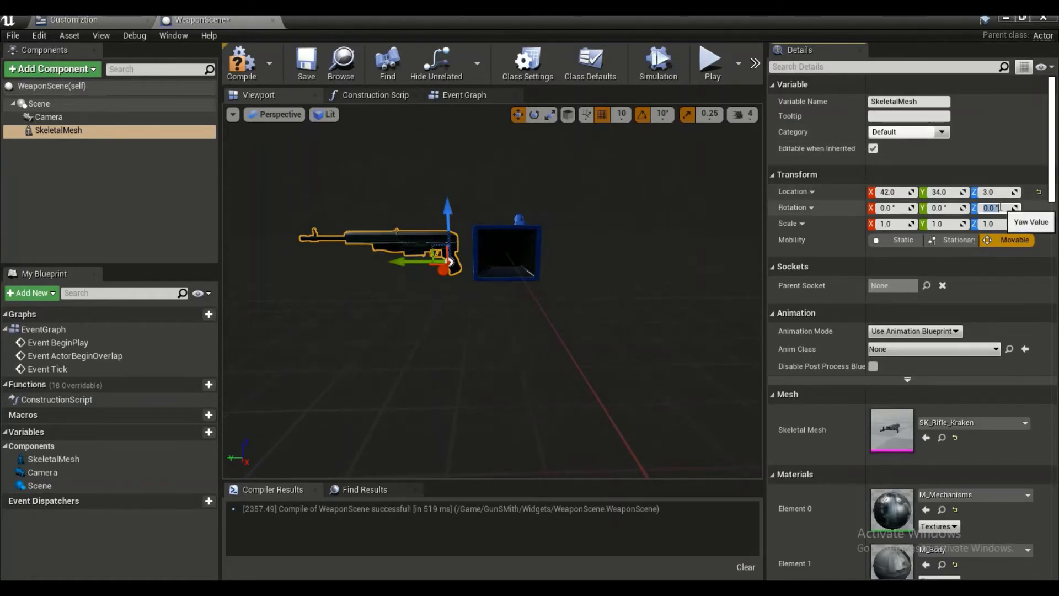
{"action": "type", "text": "-1"}
{"action": "type", "text": "80"}
{"action": "key", "text": "Return"}
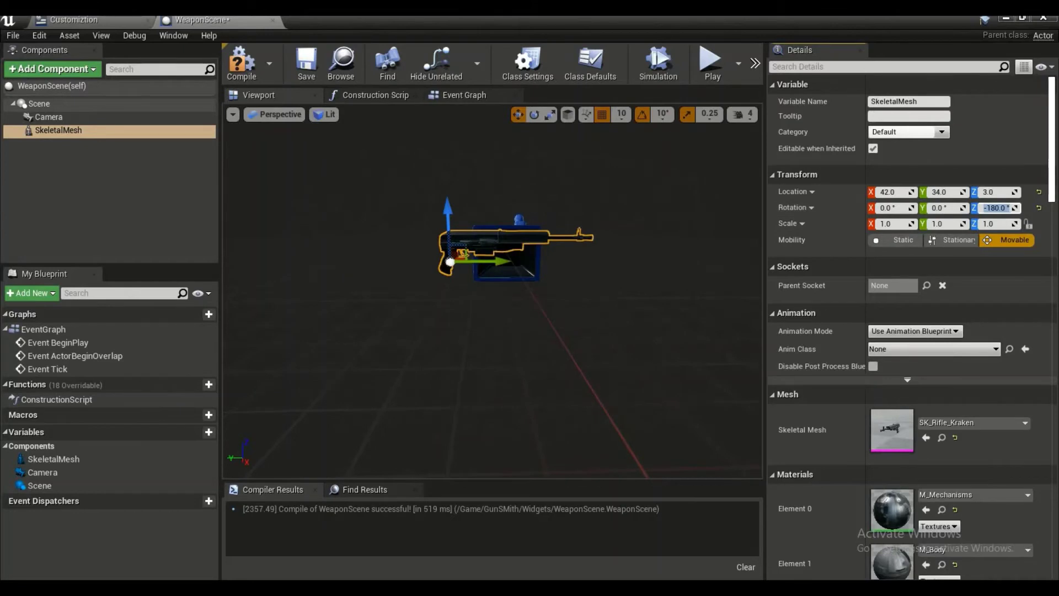
{"action": "right_click_drag", "start_coordinate": [538, 160], "coordinate": [461, 161]}
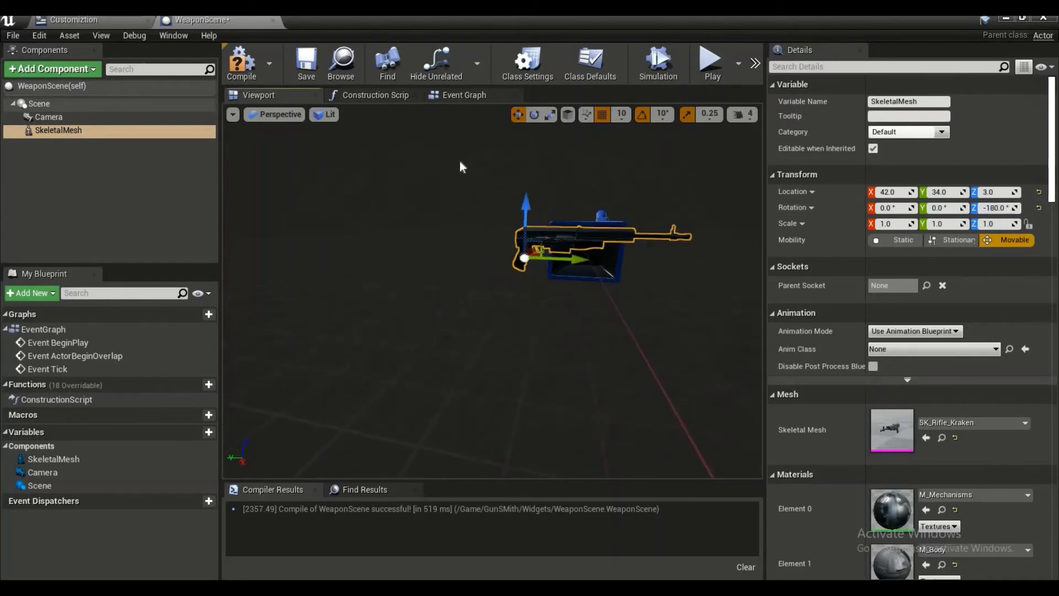
{"action": "left_click", "coordinate": [307, 67]}
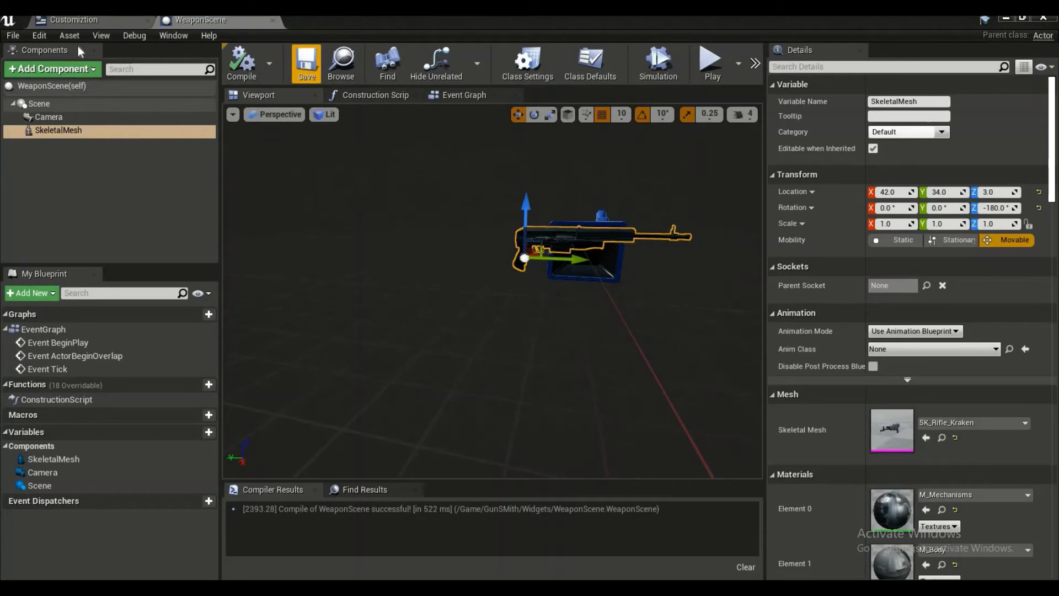
Step: With Scene selected, add a Plane component via the 'pl' search
{"action": "left_click", "coordinate": [108, 105]}
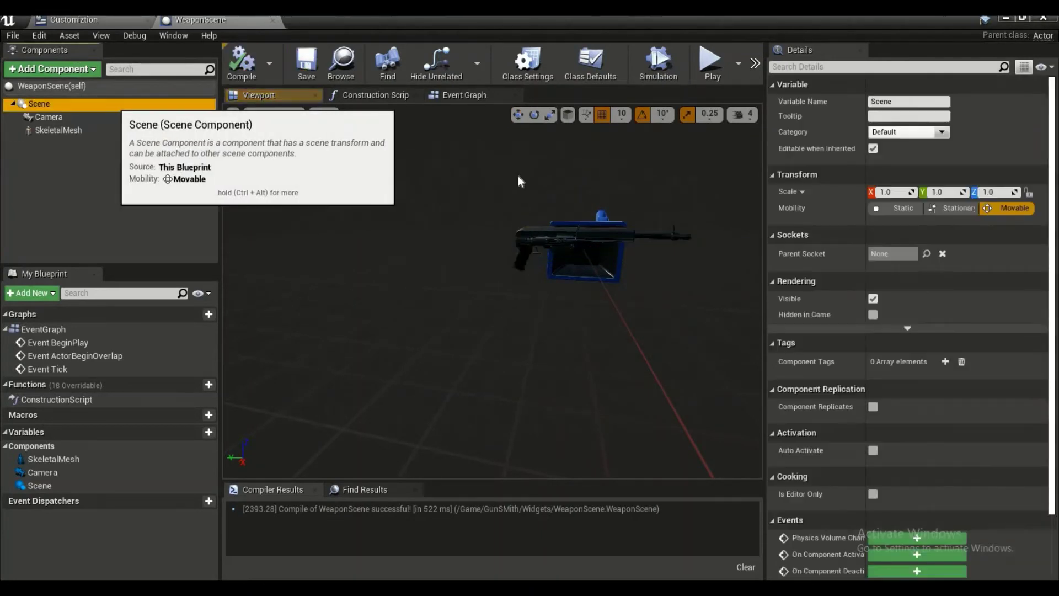
{"action": "right_click_drag", "start_coordinate": [520, 181], "coordinate": [420, 187]}
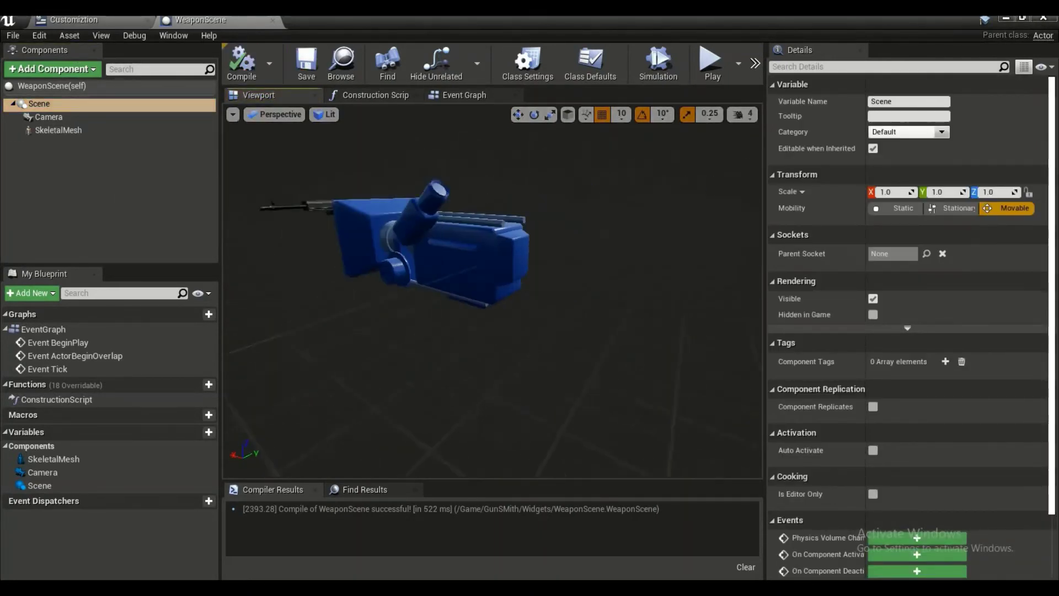
{"action": "left_click", "coordinate": [75, 70]}
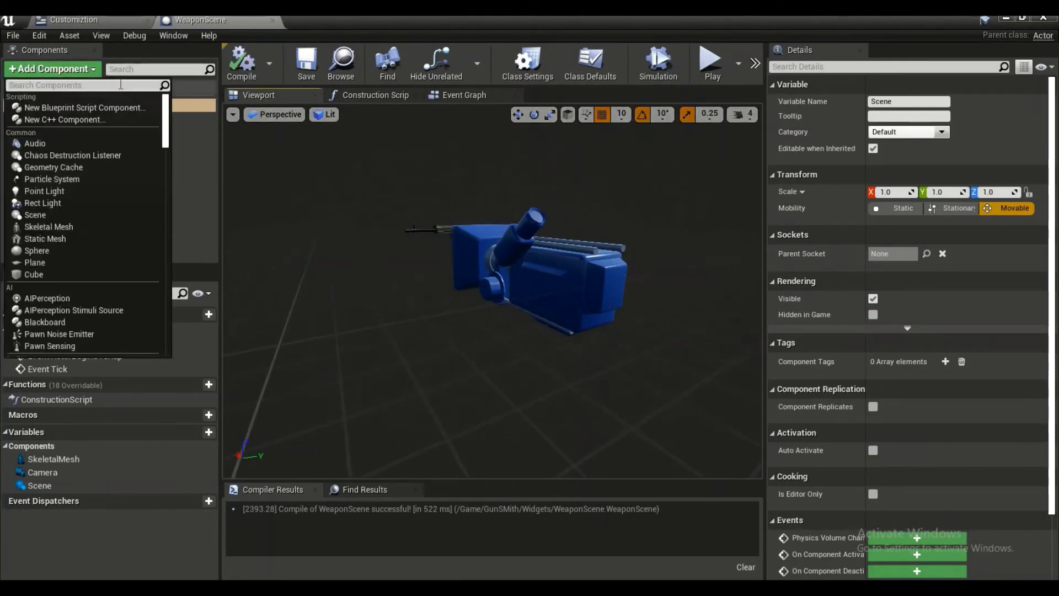
{"action": "type", "text": "pl"}
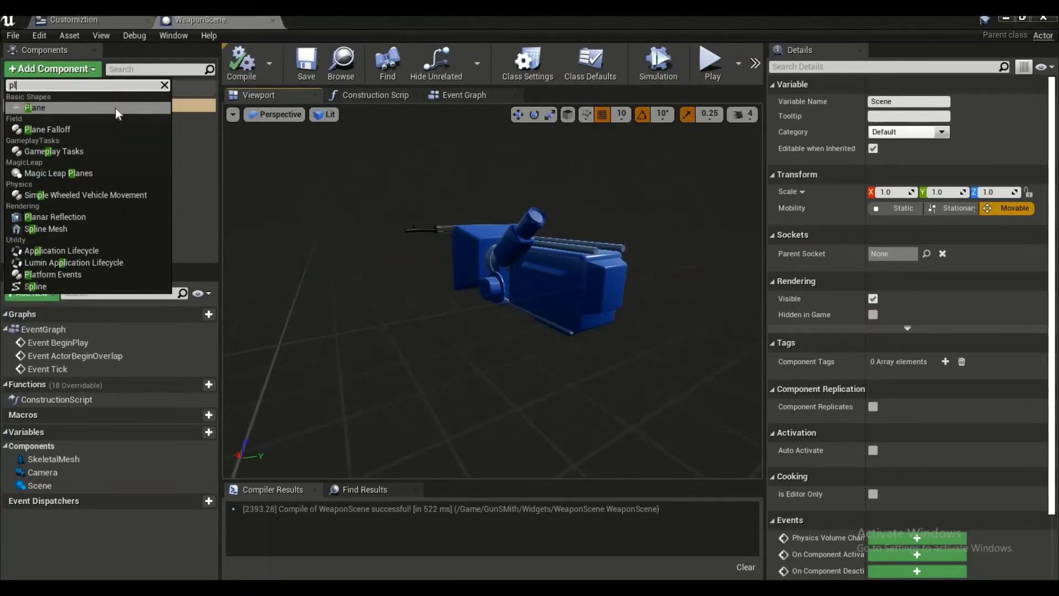
{"action": "left_click", "coordinate": [115, 109]}
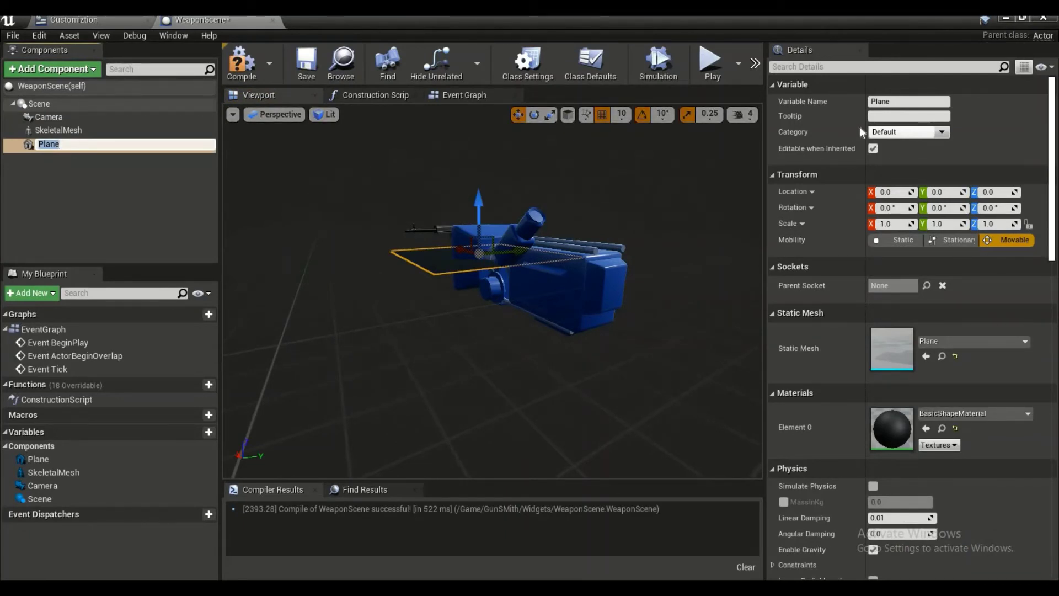
Step: Move the Plane to location 124, 1, 40
{"action": "left_click", "coordinate": [895, 192]}
{"action": "type", "text": "124"}
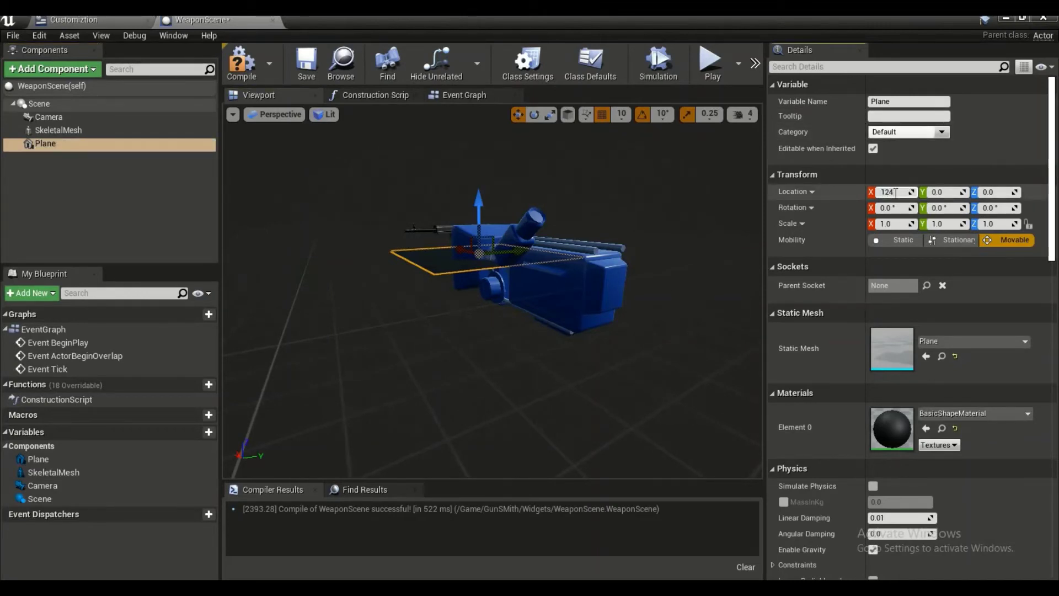
{"action": "left_click", "coordinate": [948, 193]}
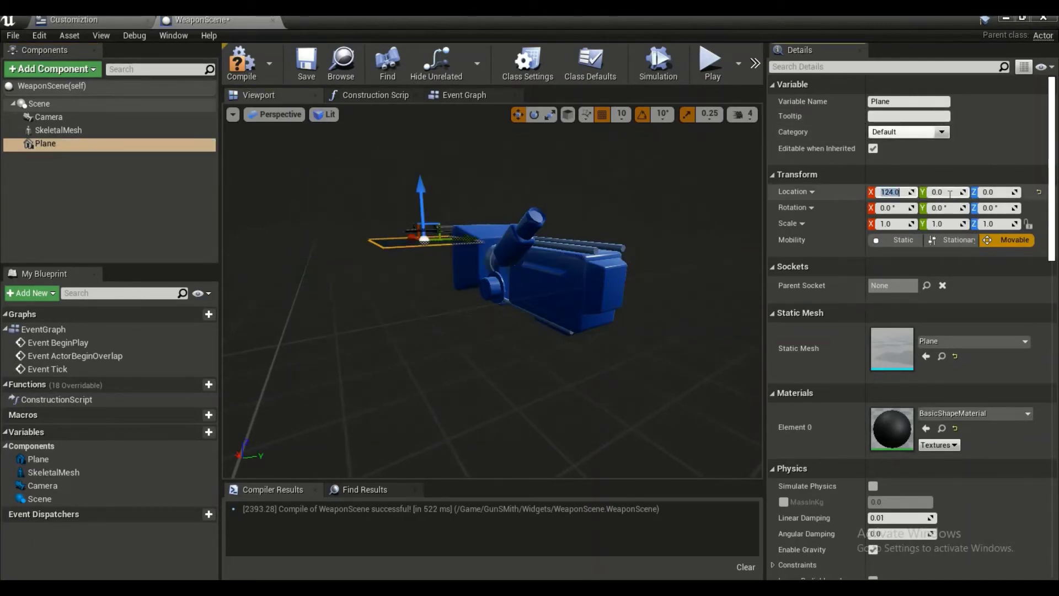
{"action": "type", "text": "1"}
{"action": "key", "text": "Return"}
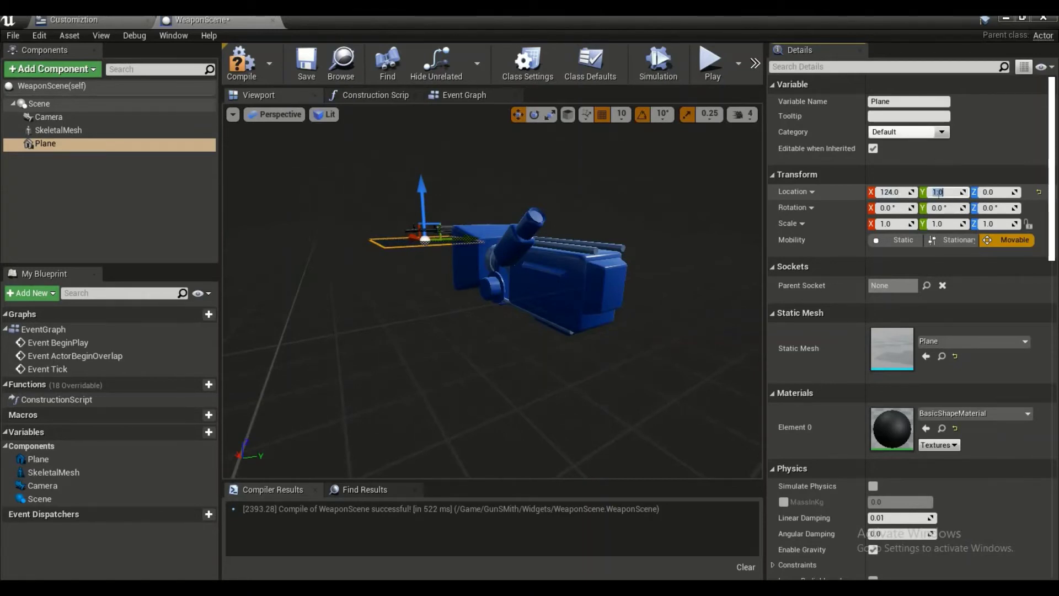
{"action": "left_click", "coordinate": [1000, 192]}
{"action": "type", "text": "40"}
{"action": "key", "text": "Return"}
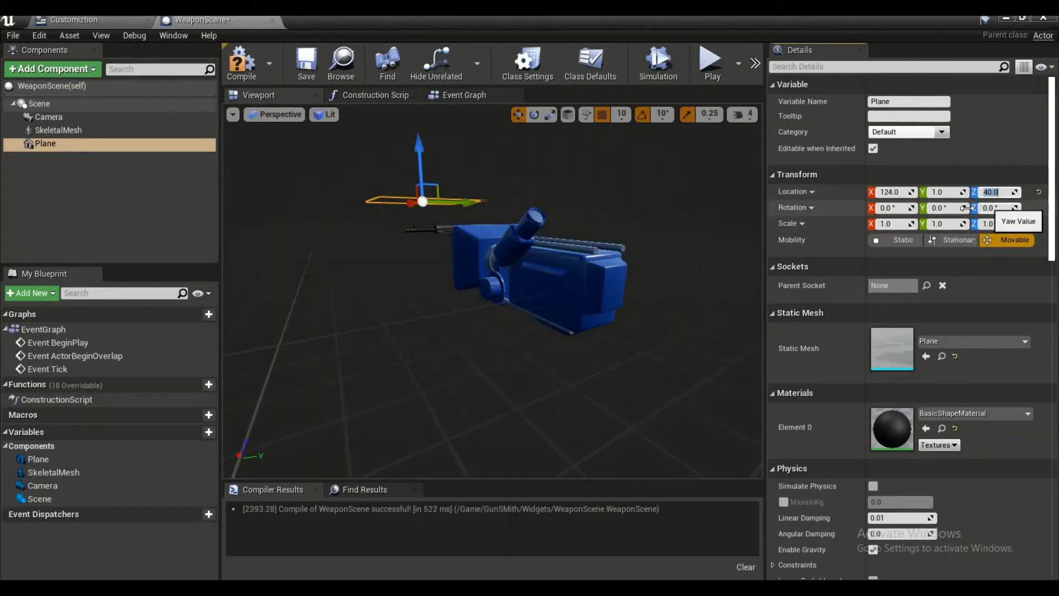
Step: Rotate the Plane to -180, -90, 0 so it stands upright, and inspect it from the side
{"action": "left_click", "coordinate": [949, 208]}
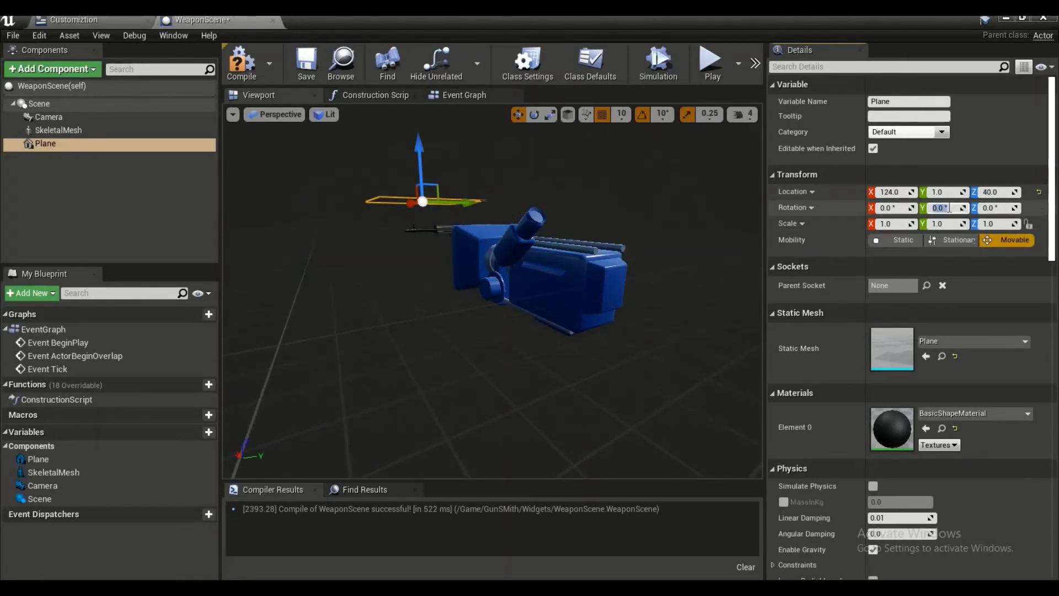
{"action": "type", "text": "-90"}
{"action": "key", "text": "Return"}
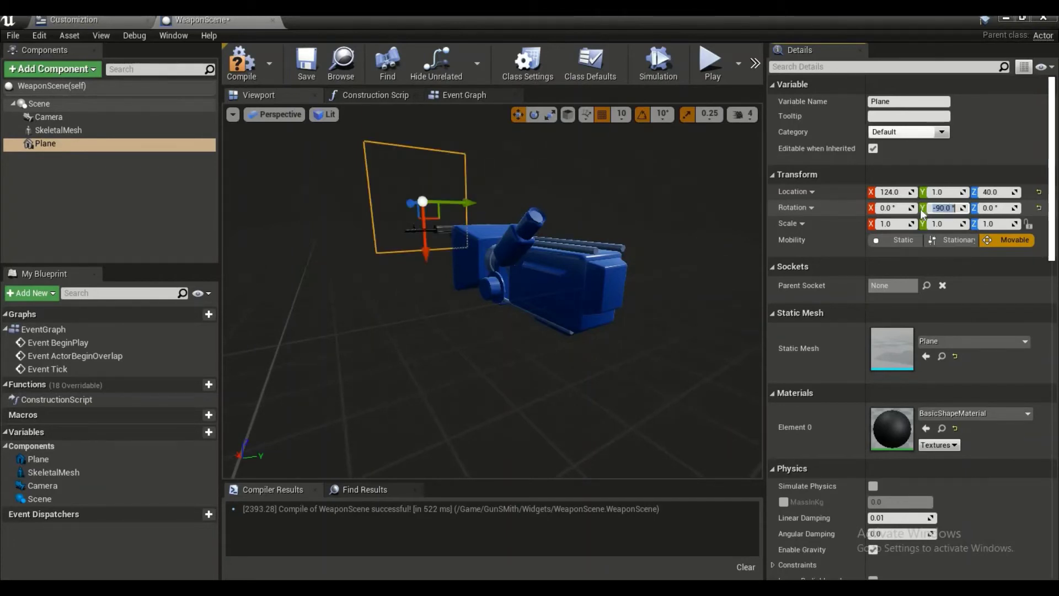
{"action": "left_click", "coordinate": [899, 209]}
{"action": "type", "text": "-"}
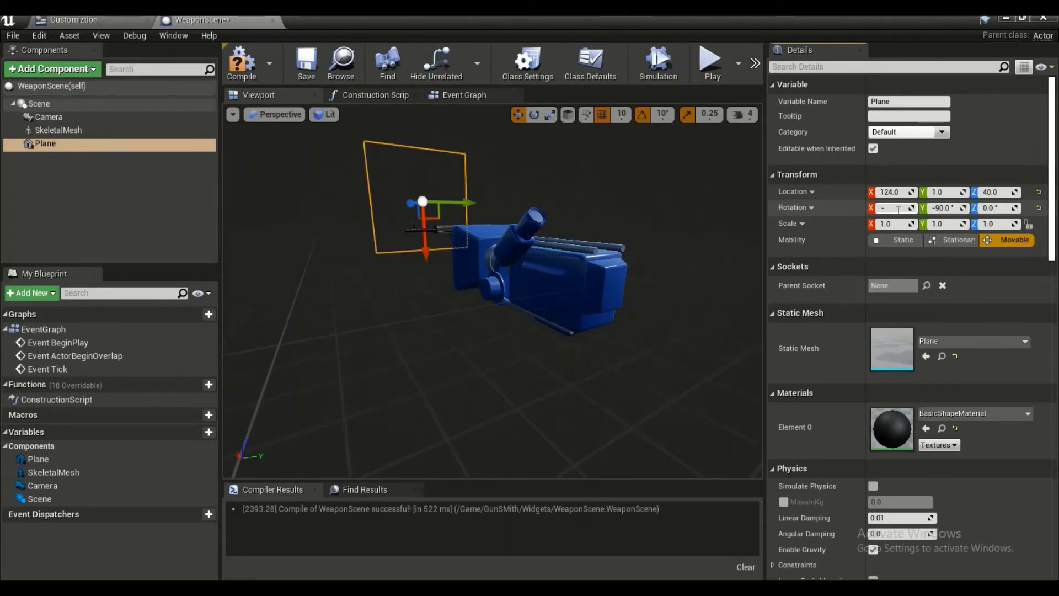
{"action": "type", "text": "19"}
{"action": "key", "text": "Return"}
{"action": "mouse_move", "coordinate": [547, 198]}
{"action": "left_mouse_down"}
{"action": "mouse_move", "coordinate": [386, 199]}
{"action": "mouse_move", "coordinate": [386, 165]}
{"action": "mouse_move", "coordinate": [386, 210]}
{"action": "left_mouse_up"}
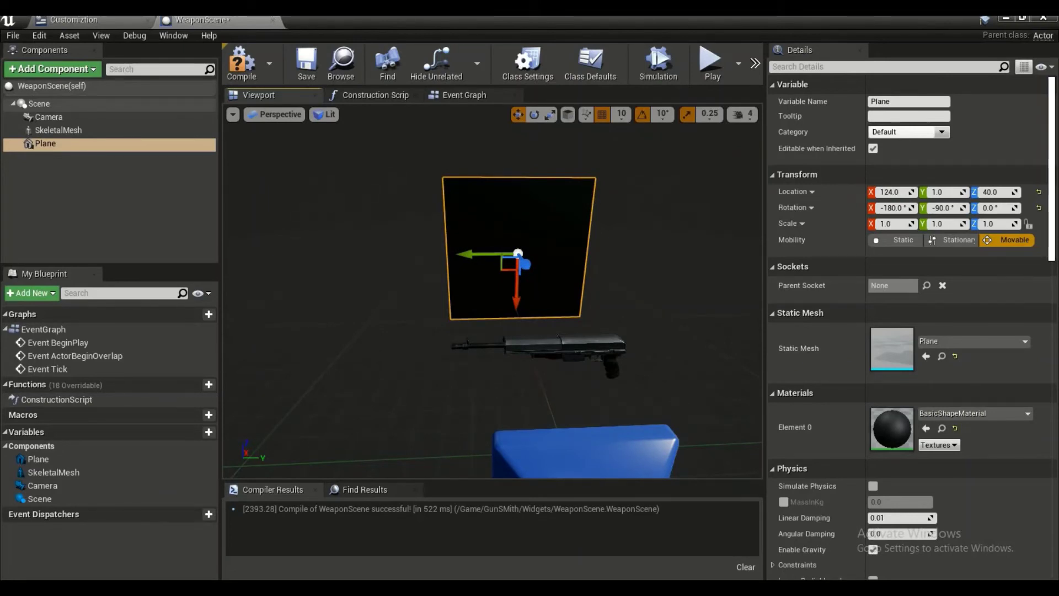
{"action": "left_click_drag", "start_coordinate": [386, 165], "coordinate": [497, 165]}
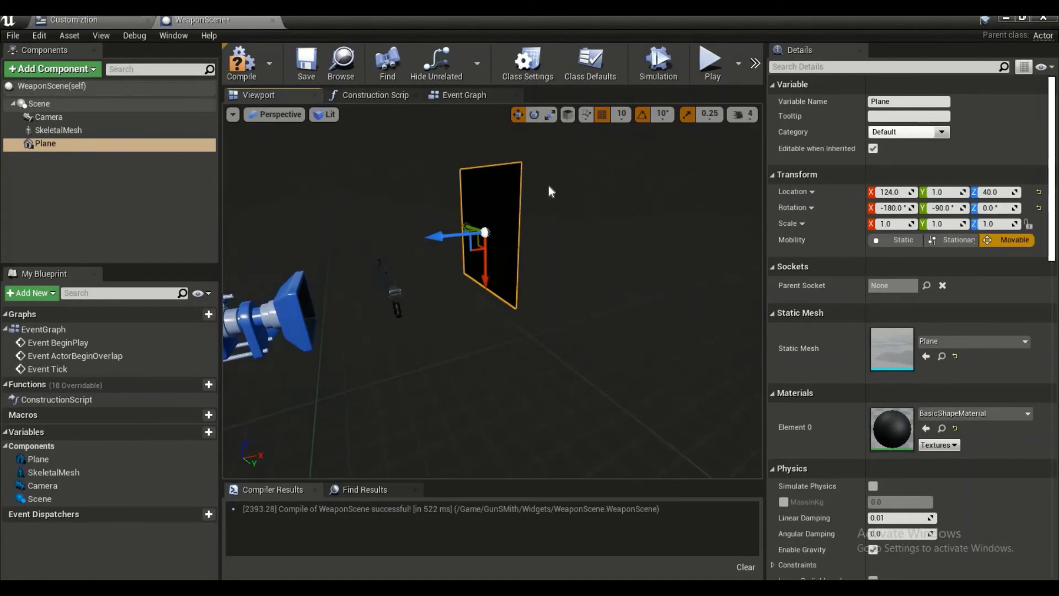
{"action": "left_click_drag", "start_coordinate": [414, 249], "coordinate": [491, 248]}
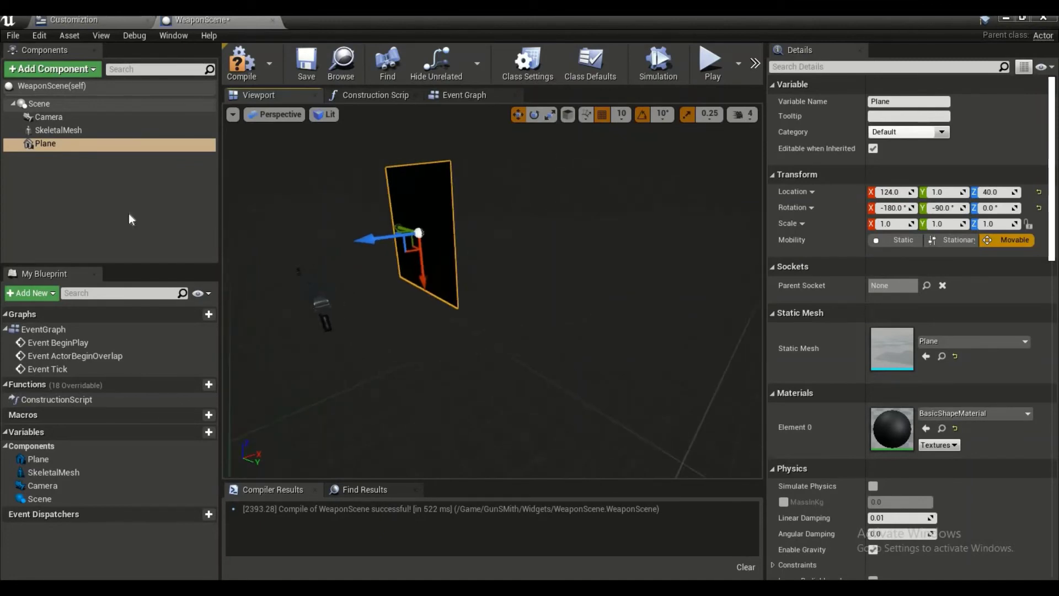
Step: Add a Point Light component named PointLight and drag it onto the Scene root
{"action": "left_click", "coordinate": [83, 72]}
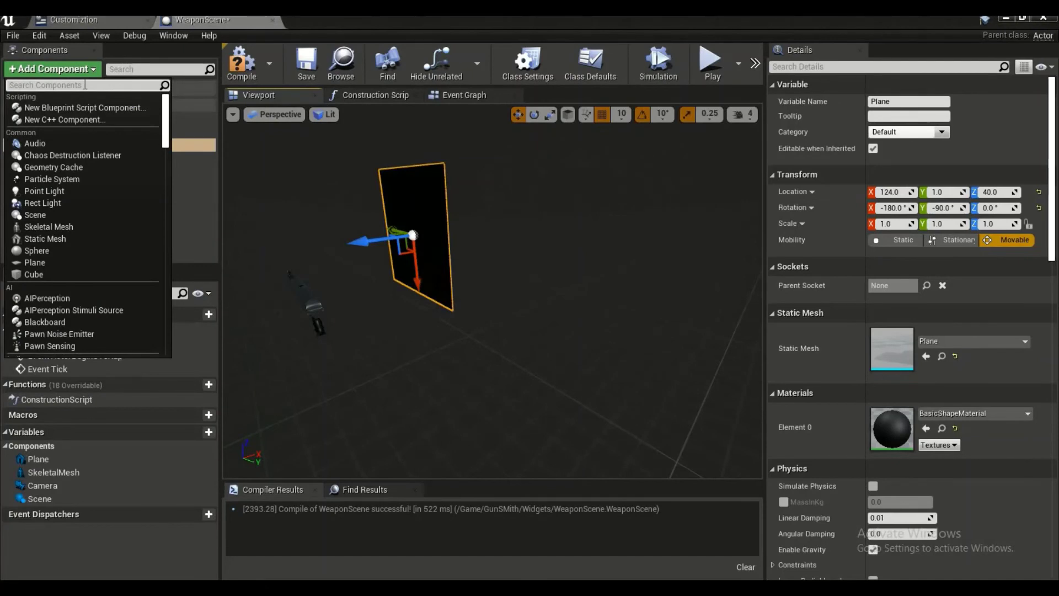
{"action": "type", "text": "p"}
{"action": "left_click", "coordinate": [76, 107]}
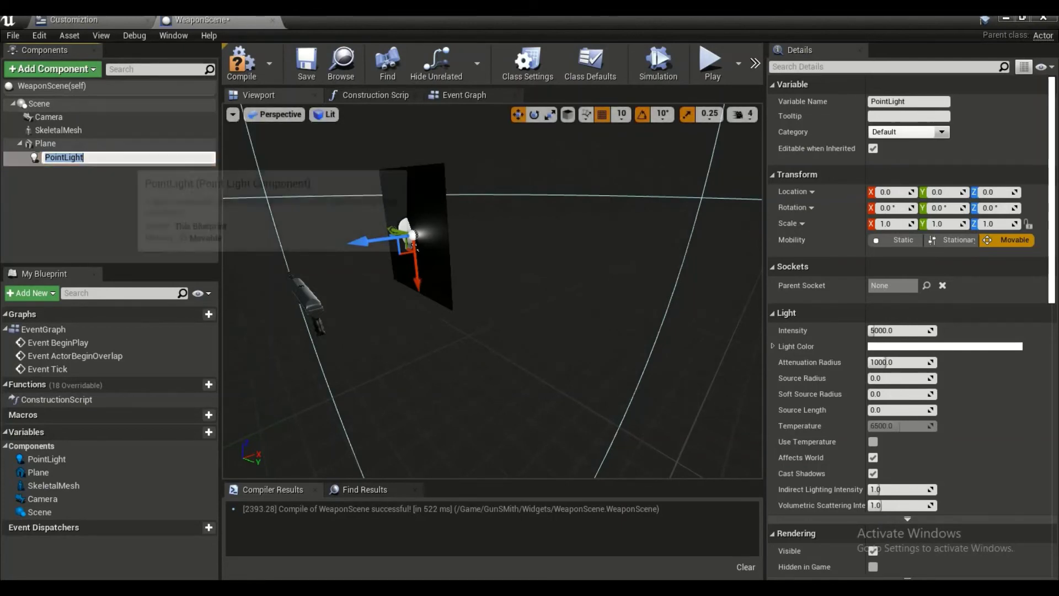
{"action": "key", "text": "Return"}
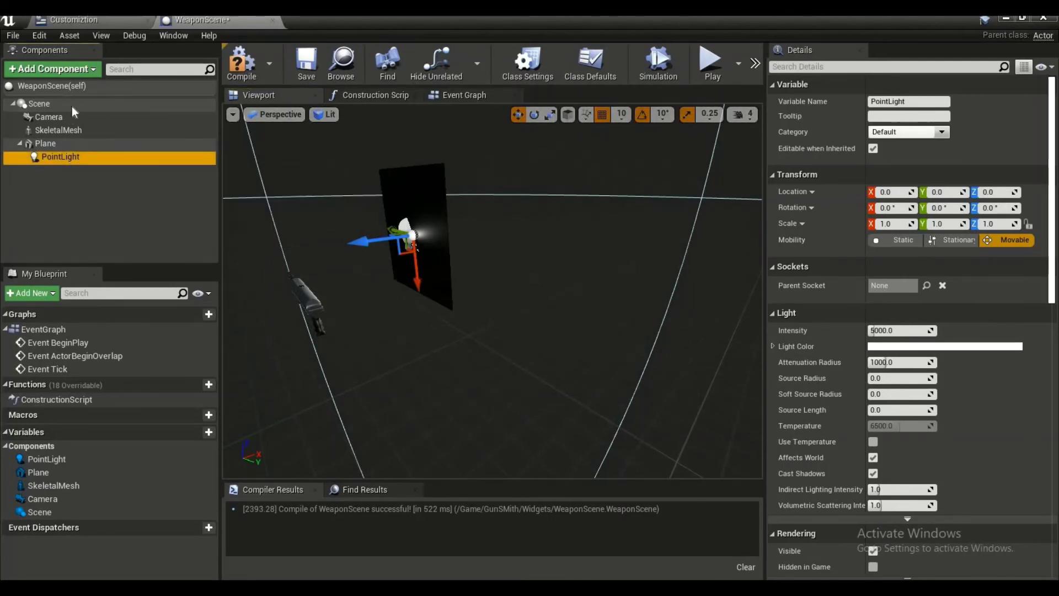
{"action": "left_click_drag", "start_coordinate": [71, 106], "coordinate": [72, 106]}
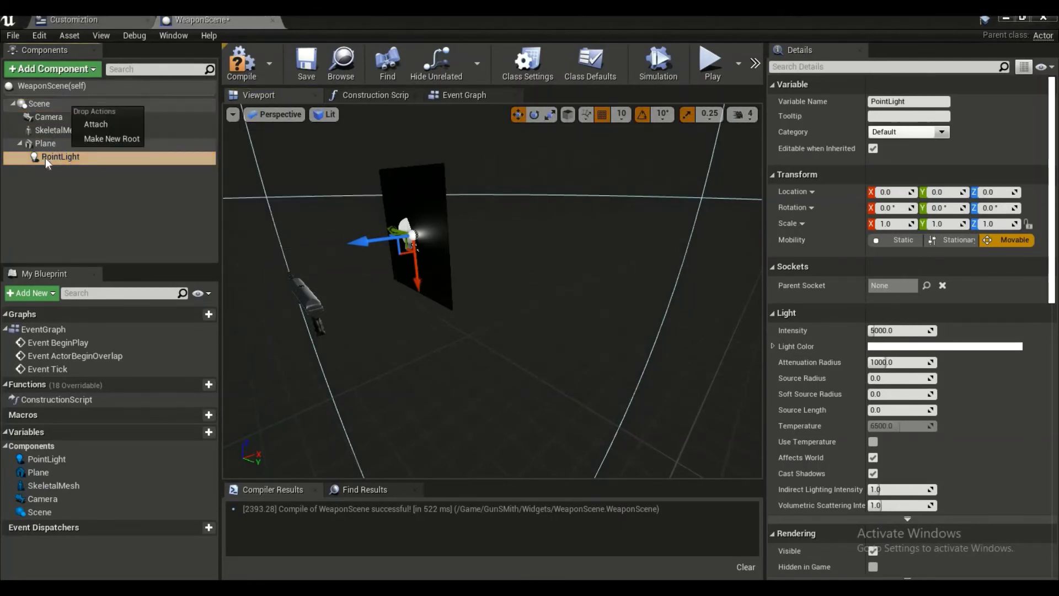
Step: Attach PointLight directly under Scene and set its location to 40, 6, 67
{"action": "left_click", "coordinate": [101, 127]}
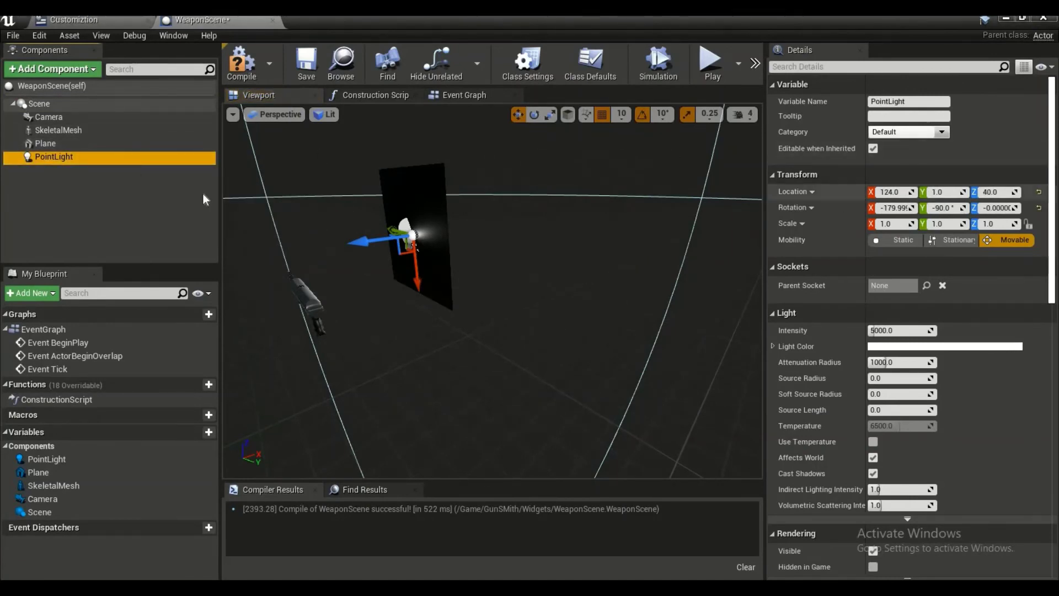
{"action": "left_click", "coordinate": [889, 192]}
{"action": "type", "text": "40"}
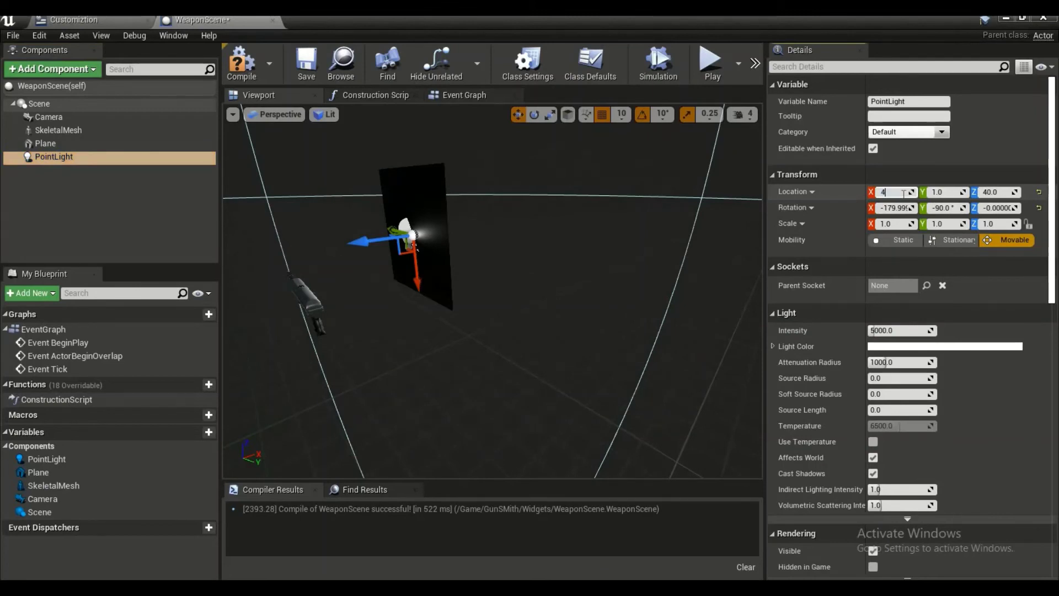
{"action": "left_click", "coordinate": [954, 192]}
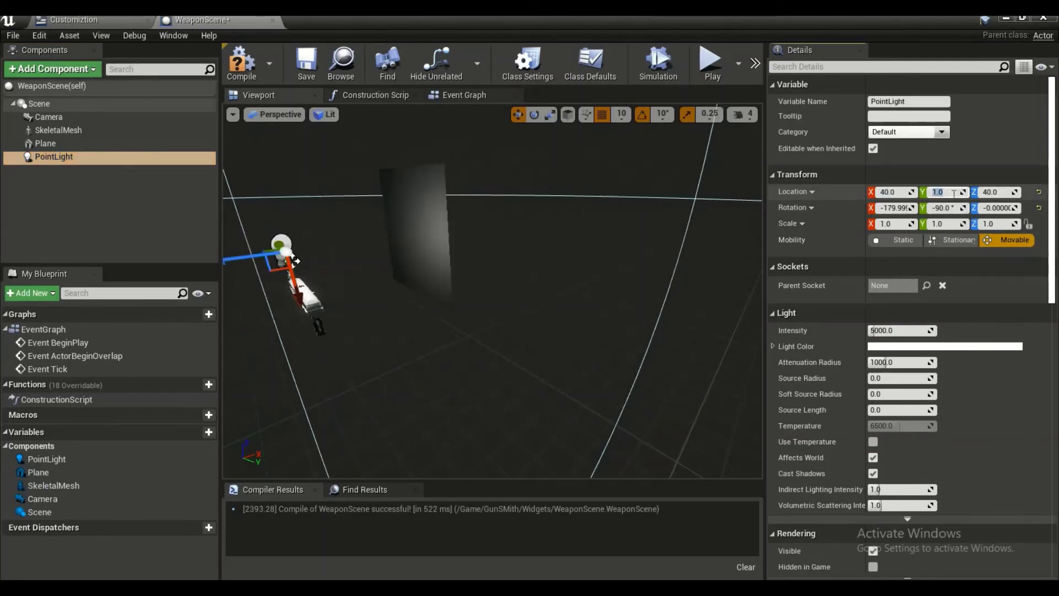
{"action": "type", "text": "6"}
{"action": "left_click", "coordinate": [1000, 192]}
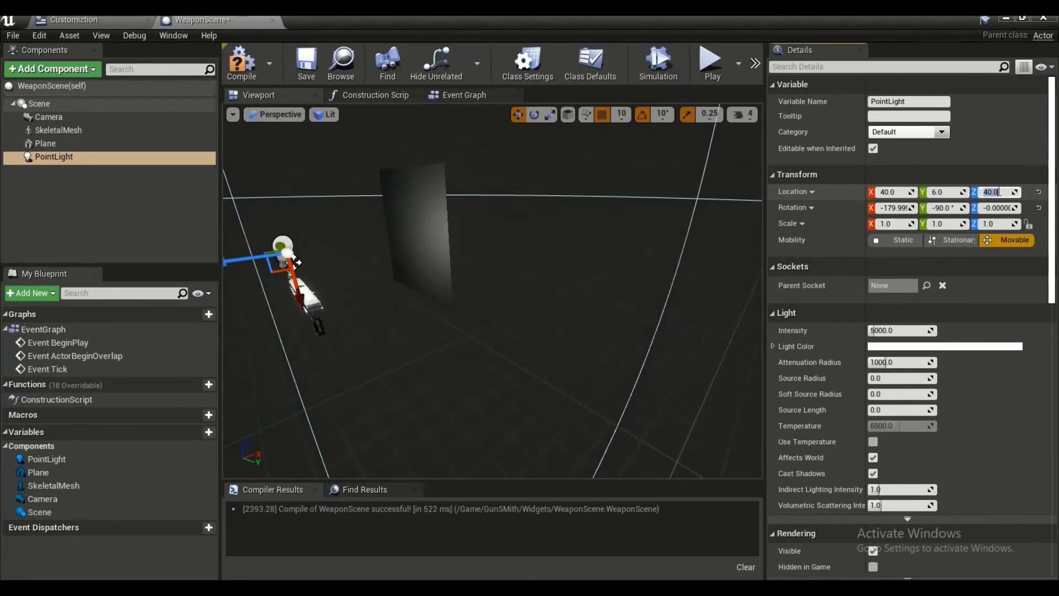
{"action": "type", "text": "67"}
{"action": "key", "text": "Return"}
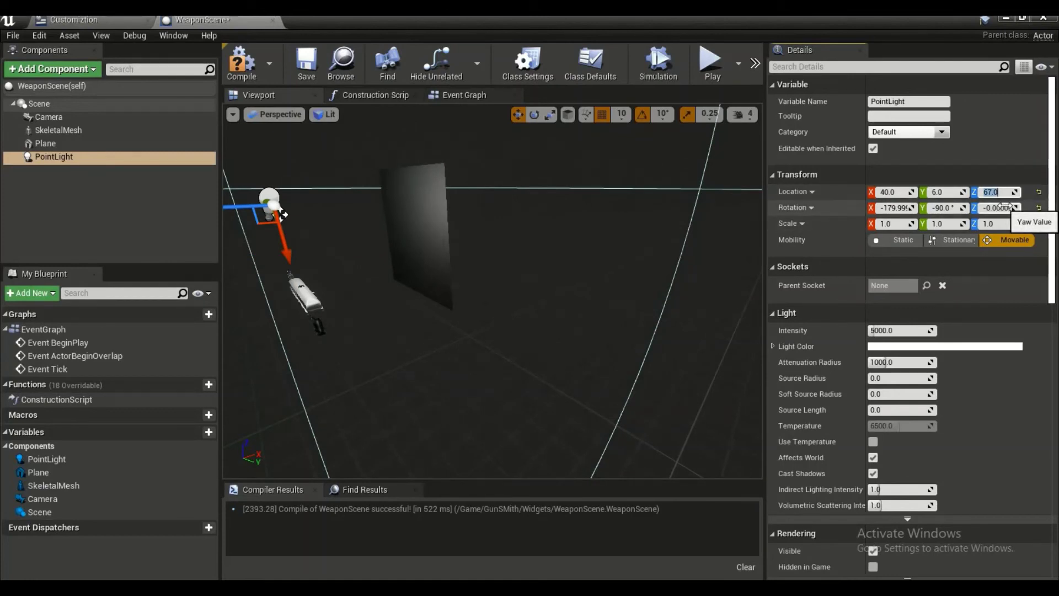
Step: Set the PointLight rotation to 0, 0, 0
{"action": "left_click", "coordinate": [1010, 208]}
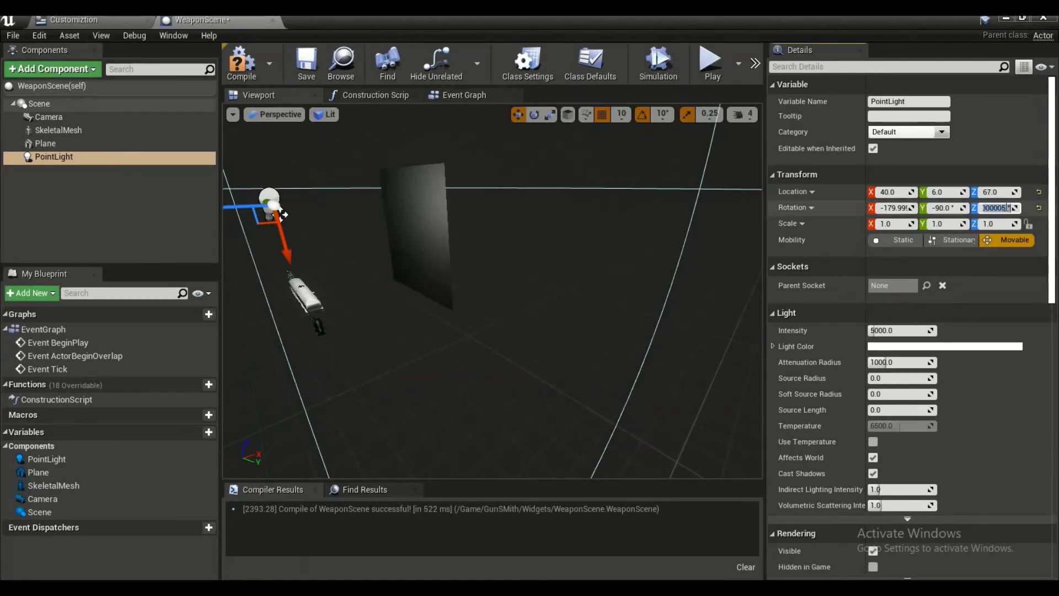
{"action": "type", "text": "0"}
{"action": "left_click", "coordinate": [947, 208]}
{"action": "type", "text": "0"}
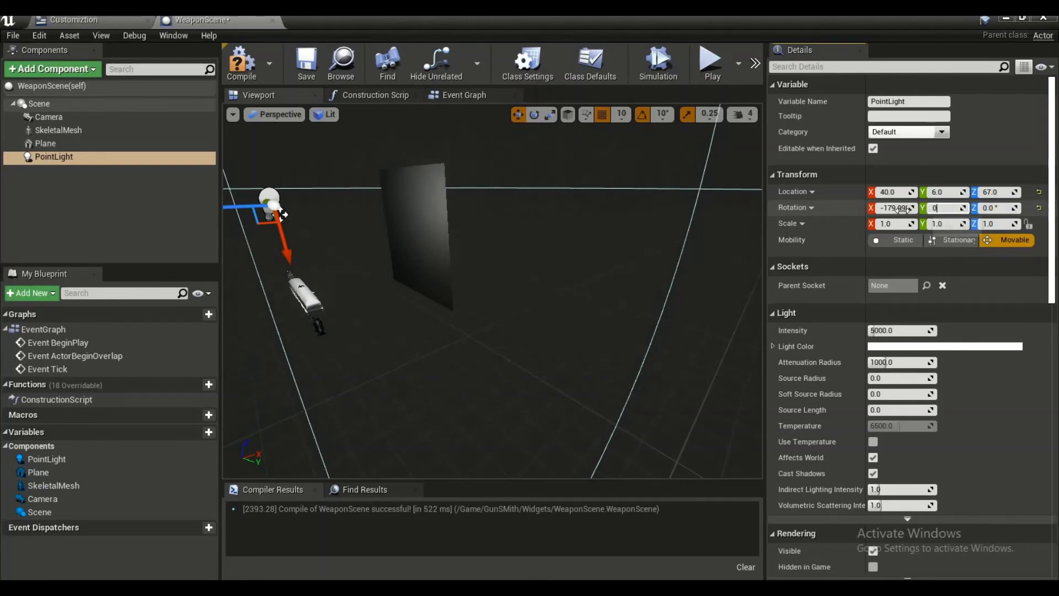
{"action": "left_click", "coordinate": [903, 208]}
{"action": "type", "text": "0"}
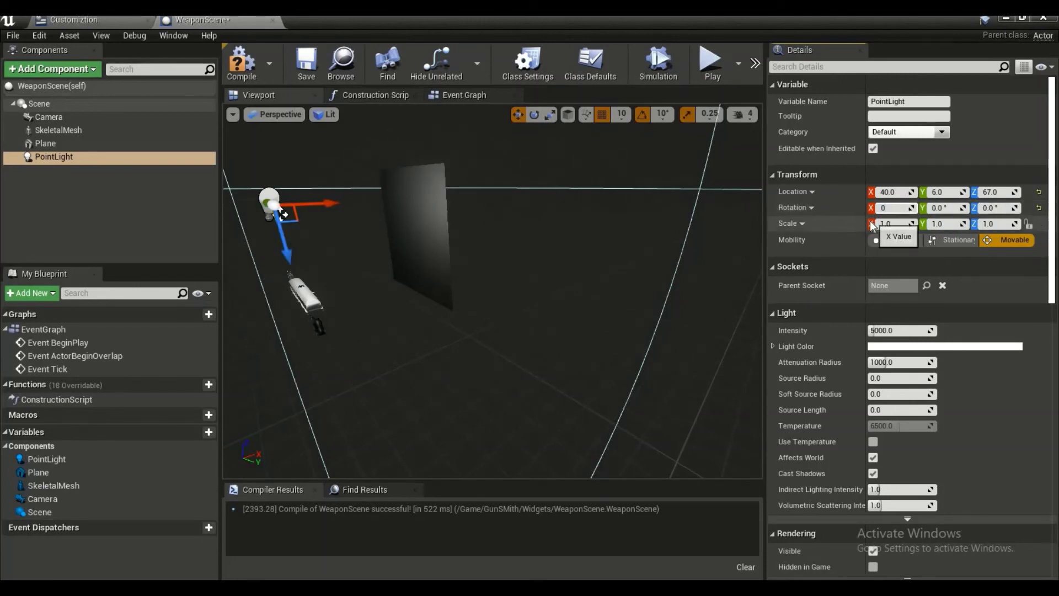
{"action": "key", "text": "Return"}
Step: Frame the light and drag its X gizmo to move it to X 50
{"action": "right_click_drag", "start_coordinate": [312, 203], "coordinate": [311, 204]}
{"action": "key", "text": "f"}
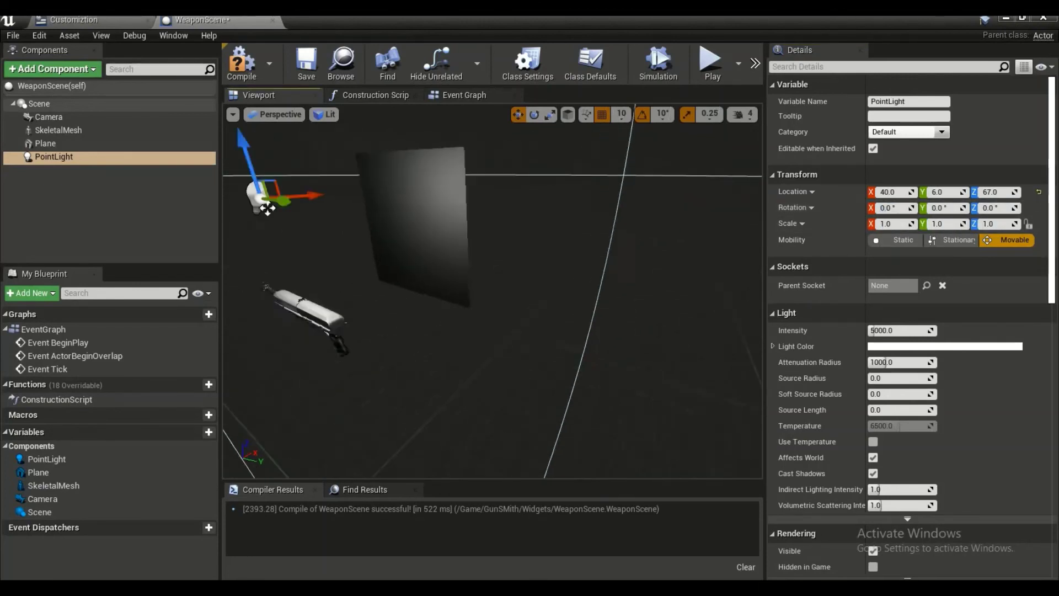
{"action": "left_click_drag", "start_coordinate": [486, 271], "coordinate": [448, 209], "text": "alt"}
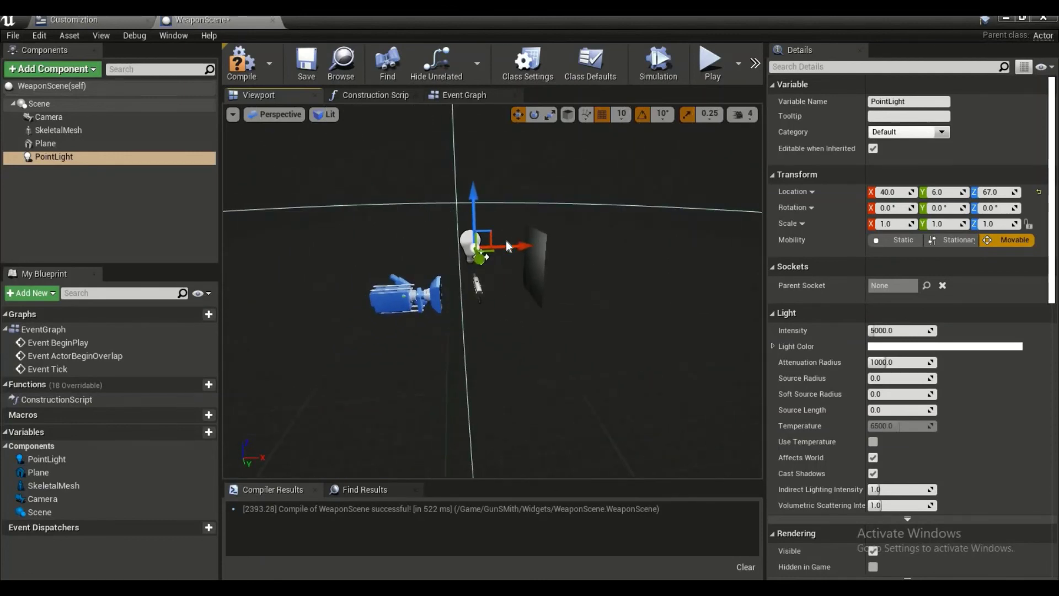
{"action": "left_click_drag", "start_coordinate": [507, 246], "coordinate": [515, 246]}
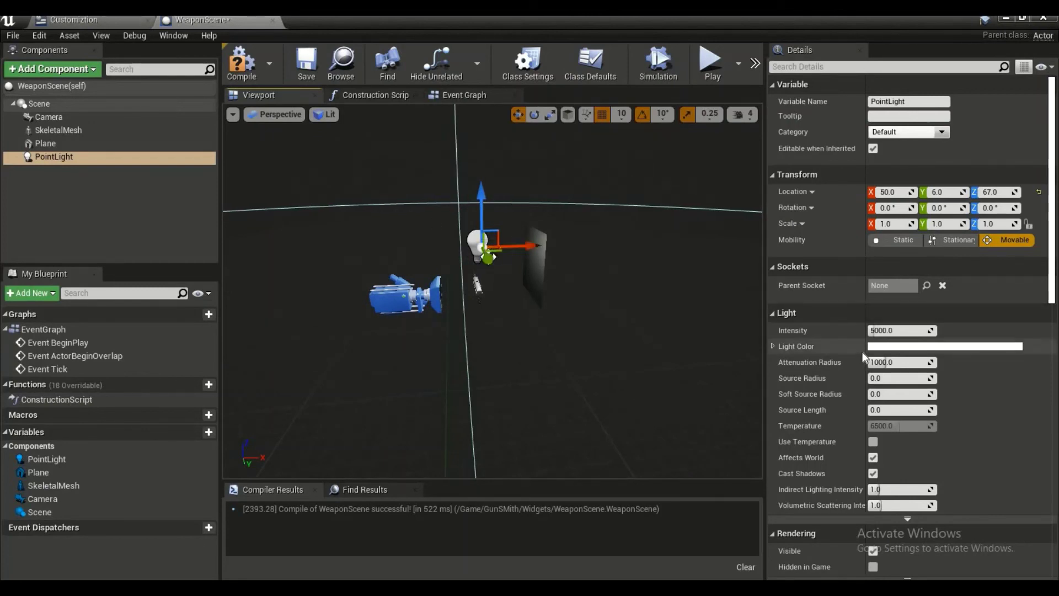
Step: Compile and save WeaponScene, then orbit to review the lit backdrop, rifle and camera
{"action": "left_click", "coordinate": [303, 70]}
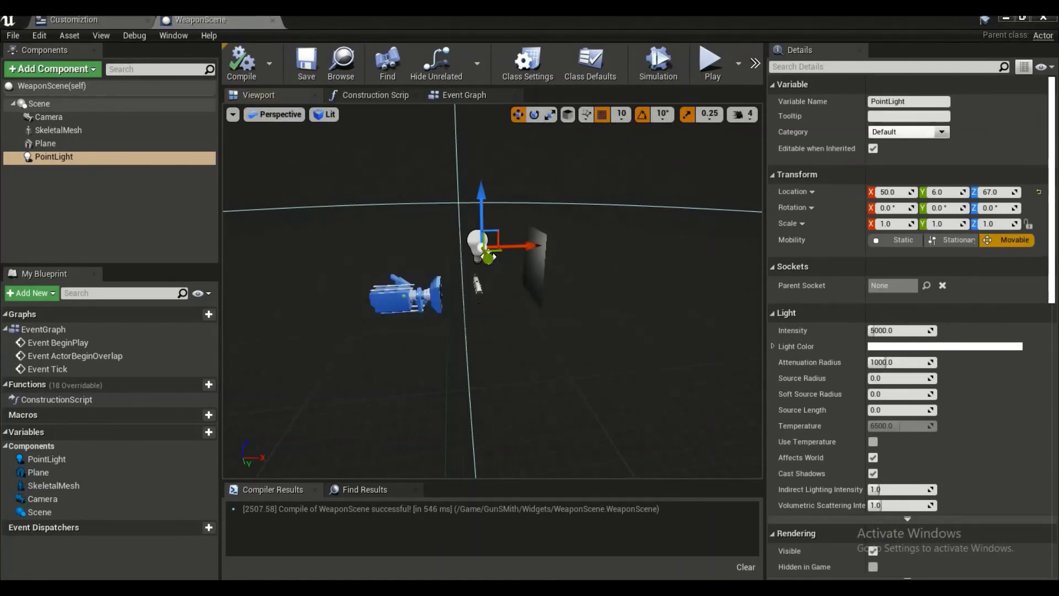
{"action": "mouse_move", "coordinate": [491, 257]}
{"action": "left_mouse_down", "text": "alt"}
{"action": "mouse_move", "coordinate": [420, 353]}
{"action": "mouse_move", "coordinate": [534, 269]}
{"action": "mouse_move", "coordinate": [697, 257]}
{"action": "mouse_move", "coordinate": [531, 222]}
{"action": "left_mouse_up", "text": "alt"}
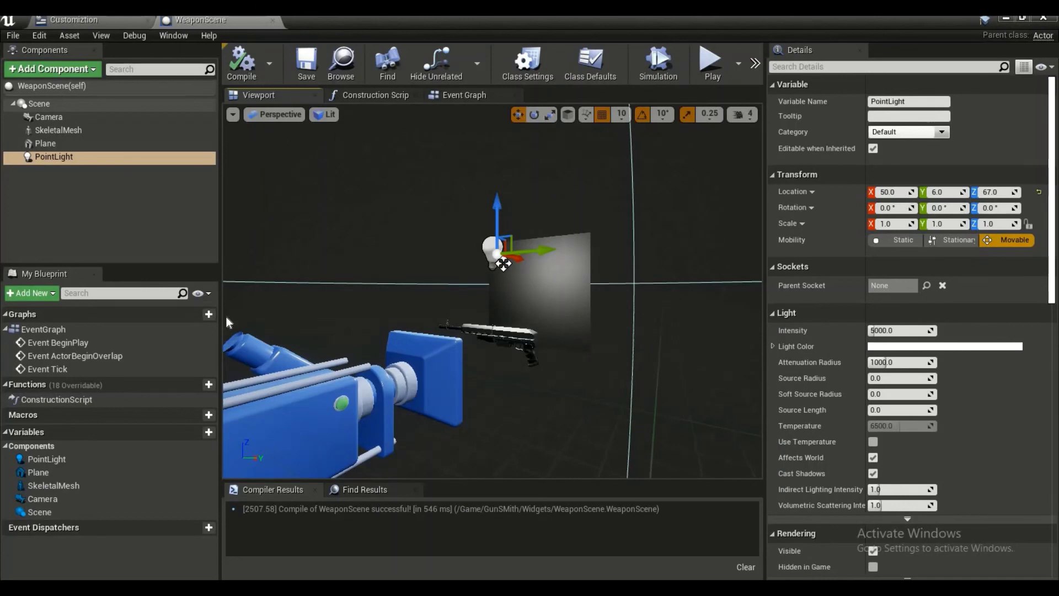
{"action": "left_click", "coordinate": [306, 56]}
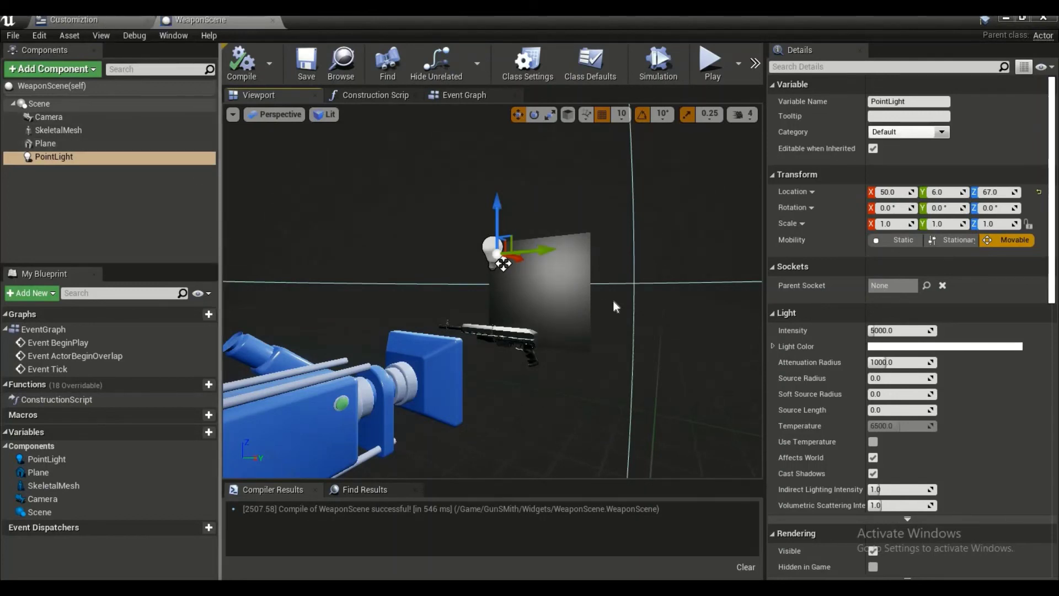
{"action": "mouse_move", "coordinate": [503, 263]}
{"action": "left_mouse_down", "text": "alt"}
{"action": "mouse_move", "coordinate": [567, 326]}
{"action": "mouse_move", "coordinate": [398, 355]}
{"action": "mouse_move", "coordinate": [478, 379]}
{"action": "mouse_move", "coordinate": [419, 309]}
{"action": "left_mouse_up", "text": "alt"}
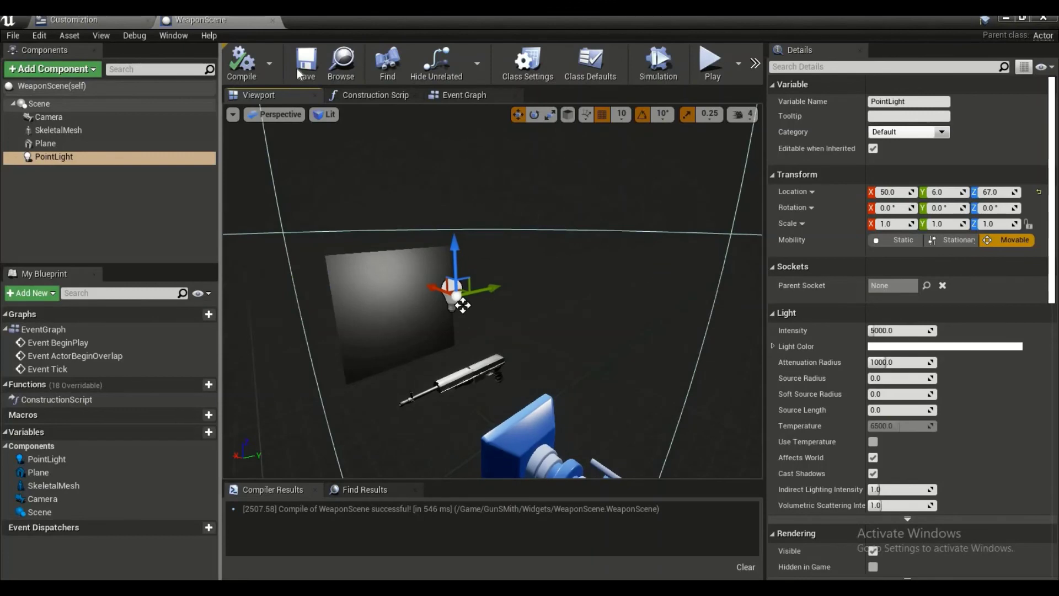